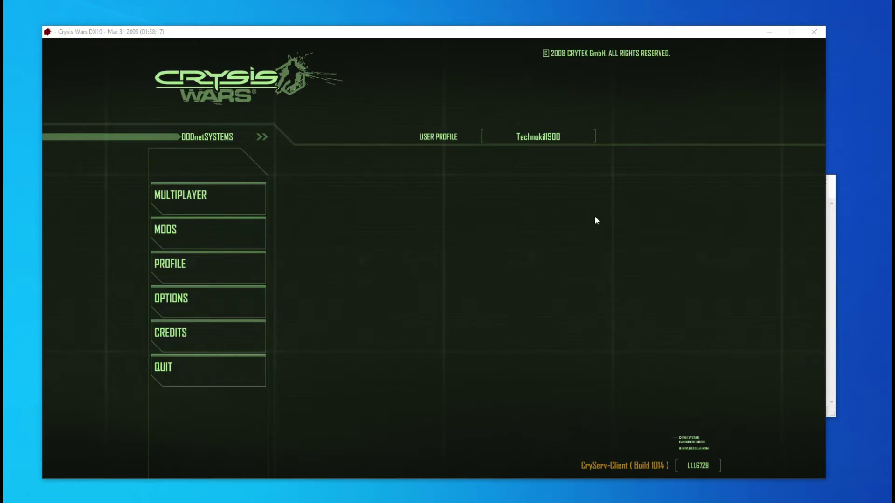
Open the list of internet multiplayer servers.
left_click(225, 199)
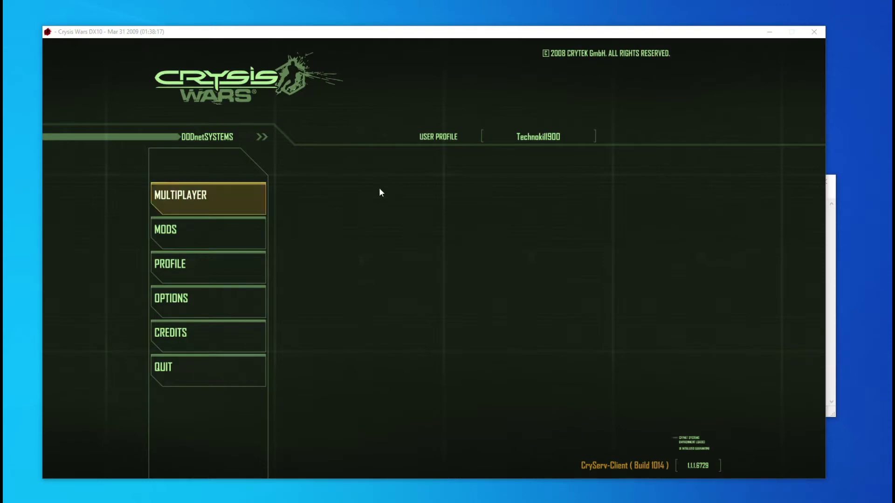
left_click(230, 202)
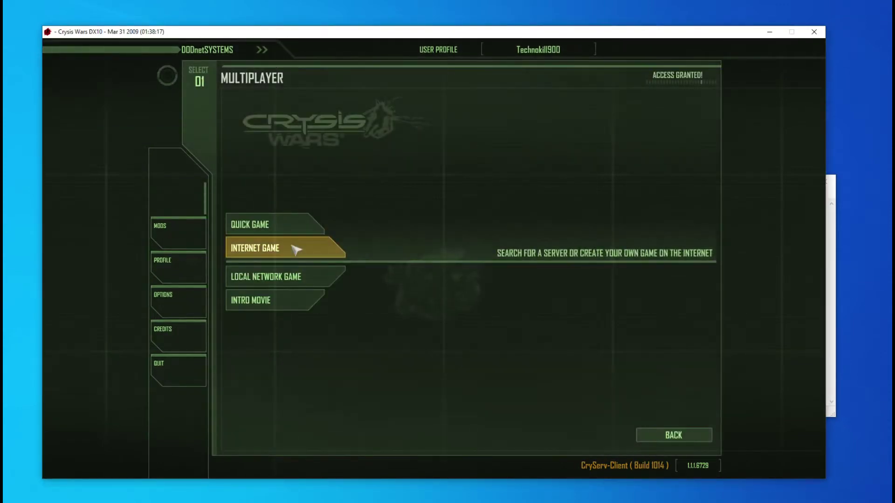
left_click(293, 247)
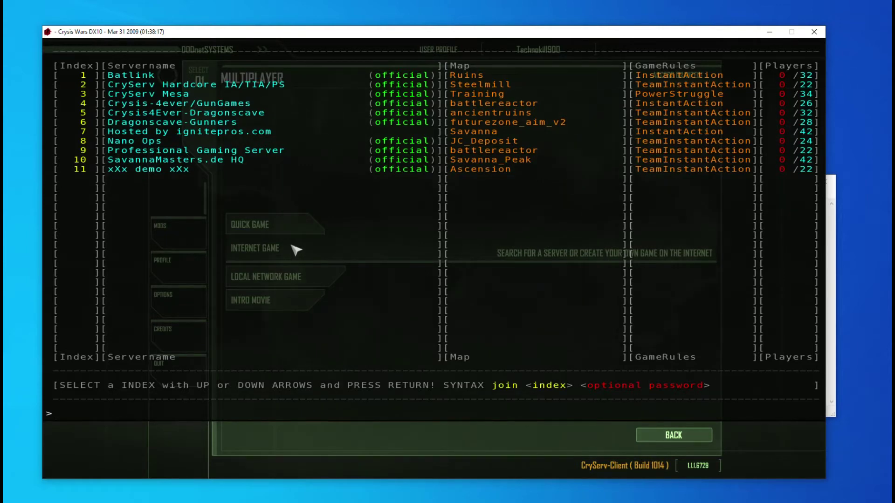
Try to join server 9, Professional Gaming Server, and decline the download of the battlereactor map.
type("join 1")
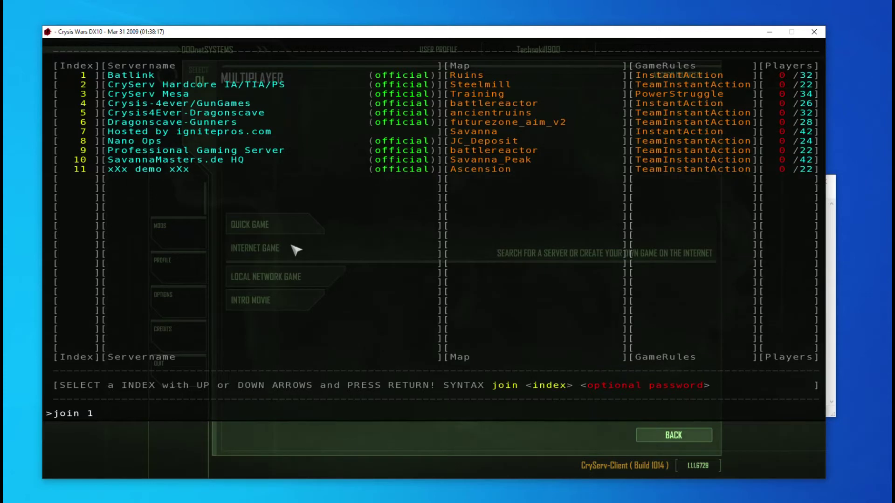
key("BackSpace")
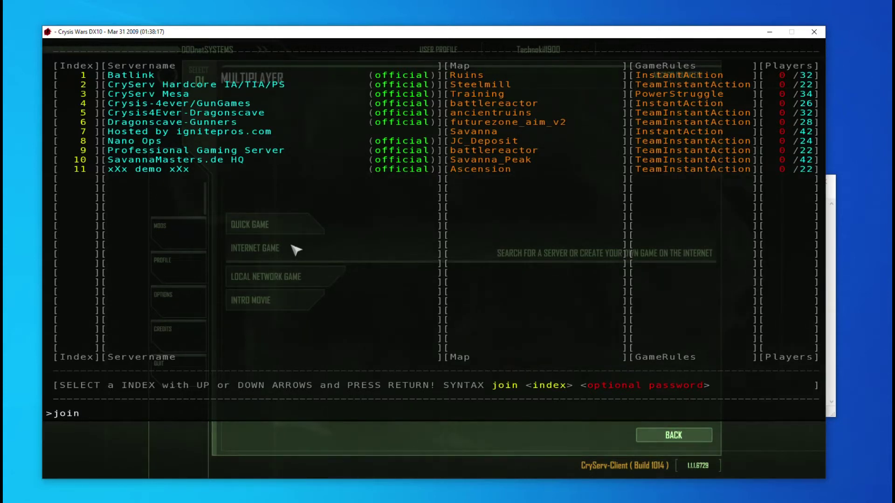
type("9")
key("Return")
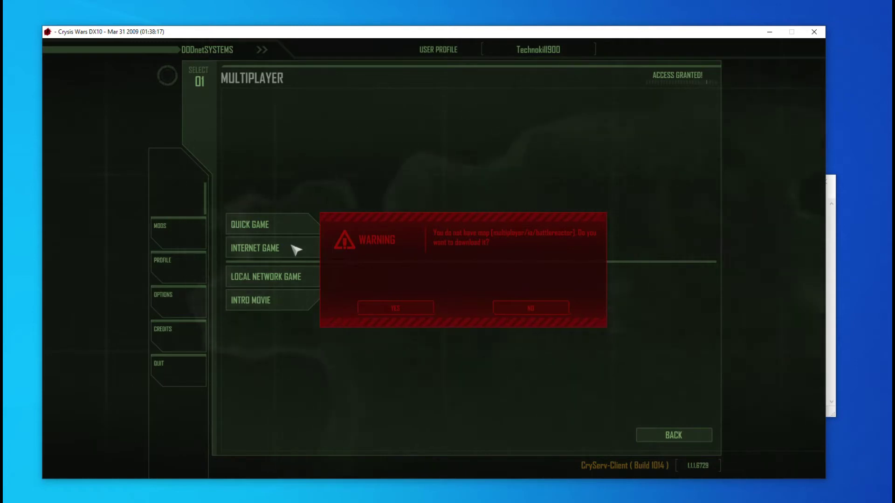
left_click(531, 308)
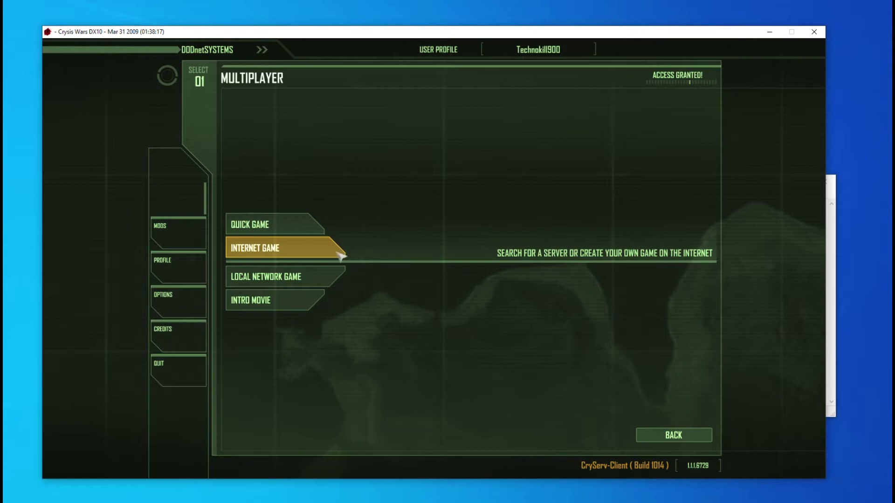
Reopen the internet server list and join server 2, CryServ Hardcore IA/TIA/PS.
key("alt+Tab")
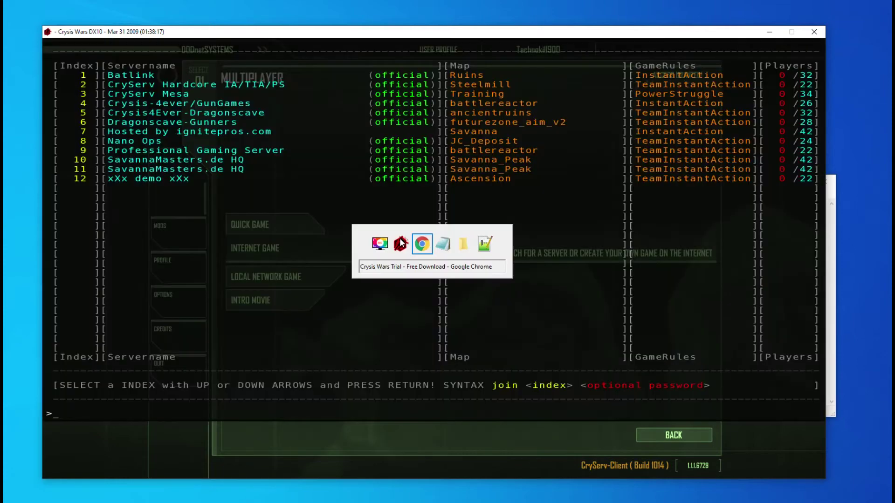
type("join")
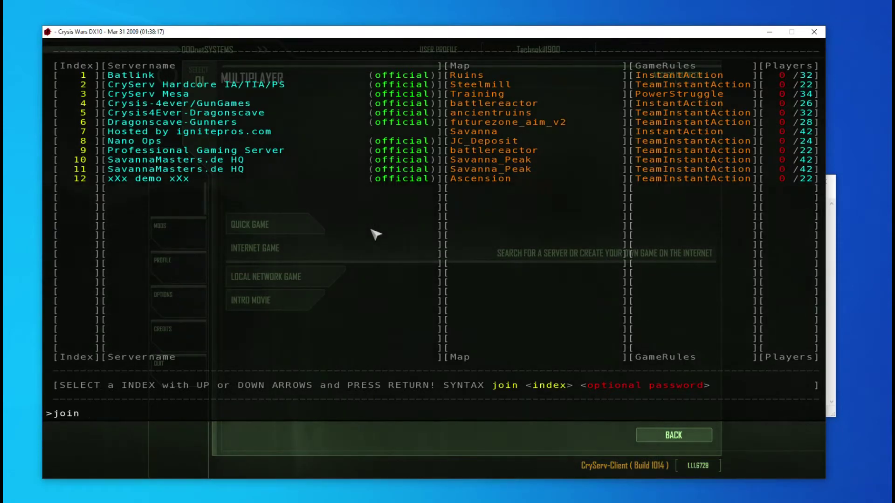
type(" 2")
key("Return")
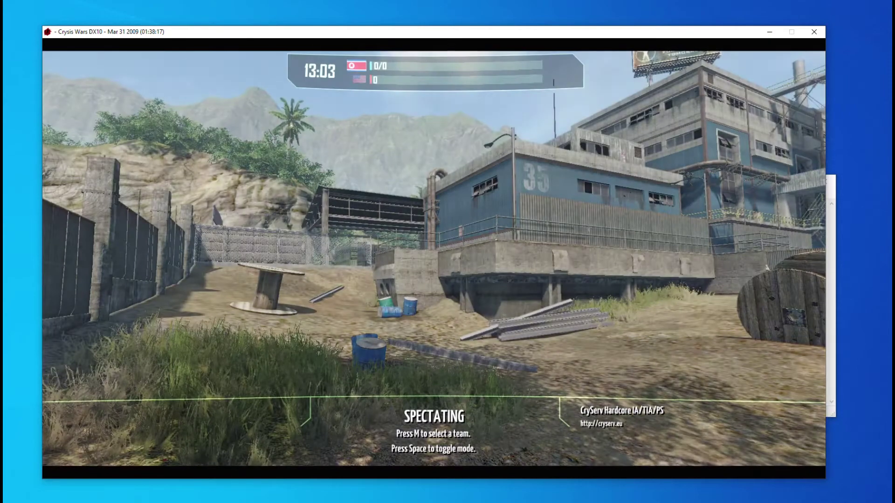
Leave spectating by auto-joining a team, and walk the player along the building's raised walkway.
key("m")
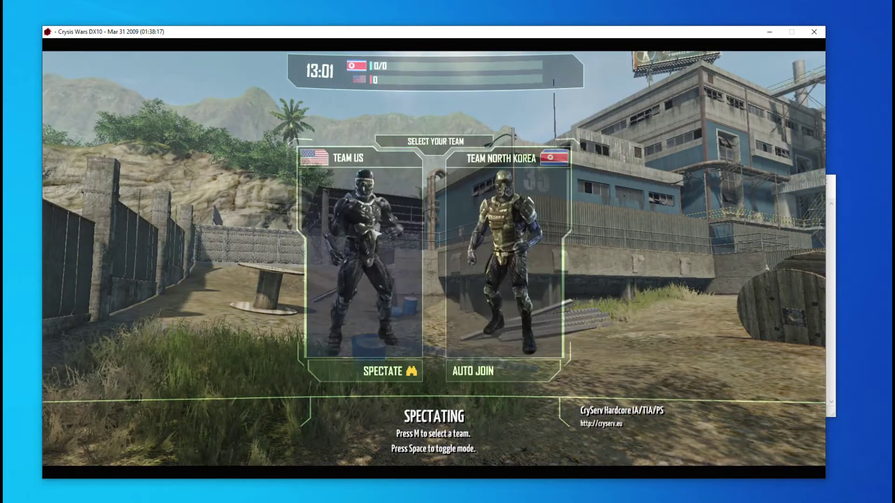
left_click(454, 366)
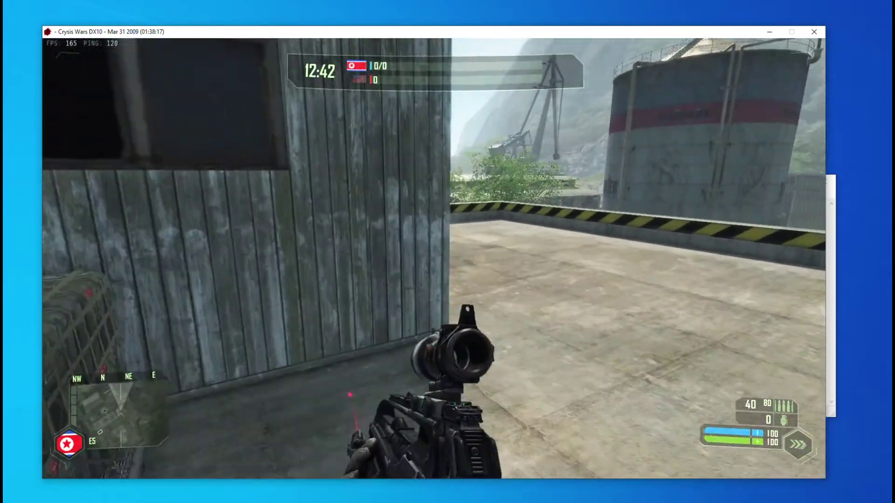
key("w")
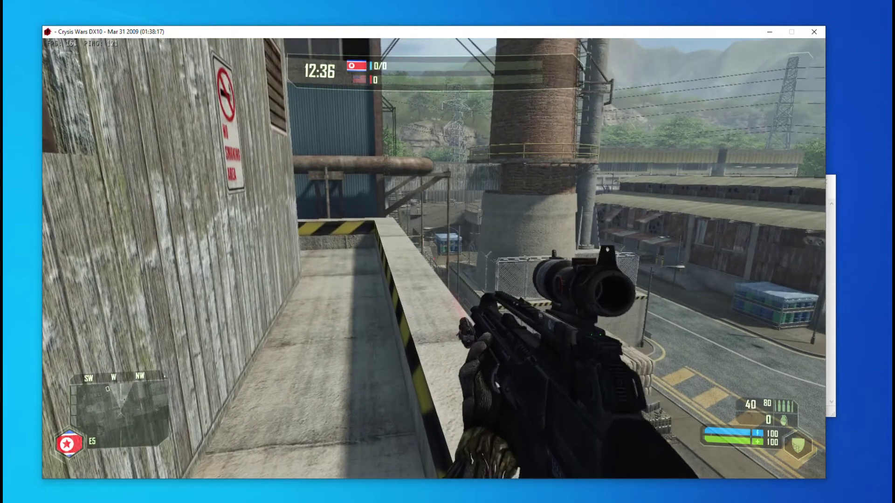
Disconnect from the game server, confirm leaving, and close the game.
key("Escape")
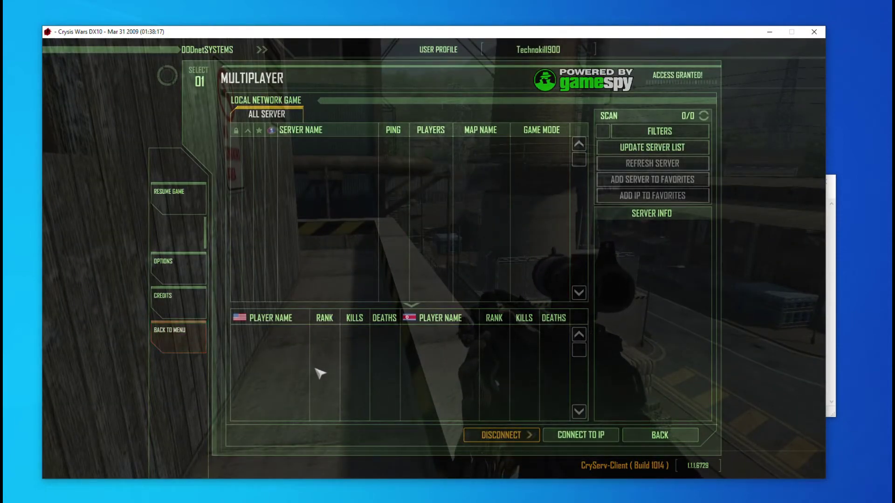
left_click(486, 435)
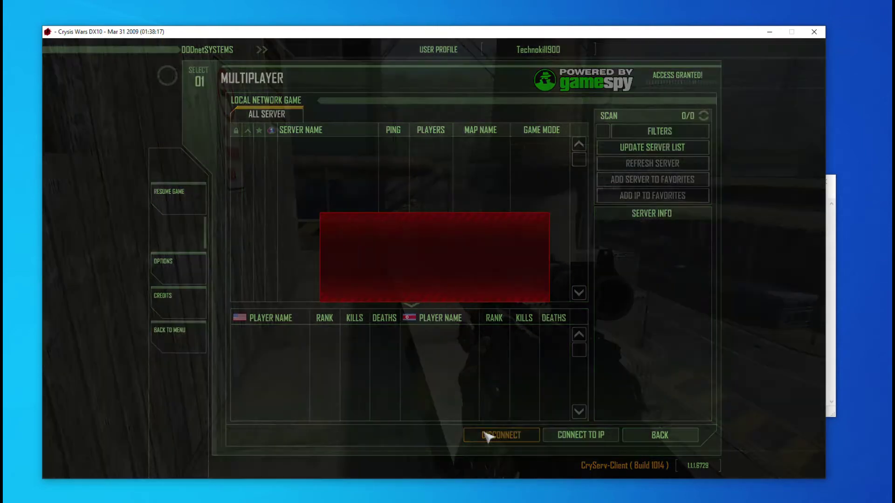
left_click(393, 286)
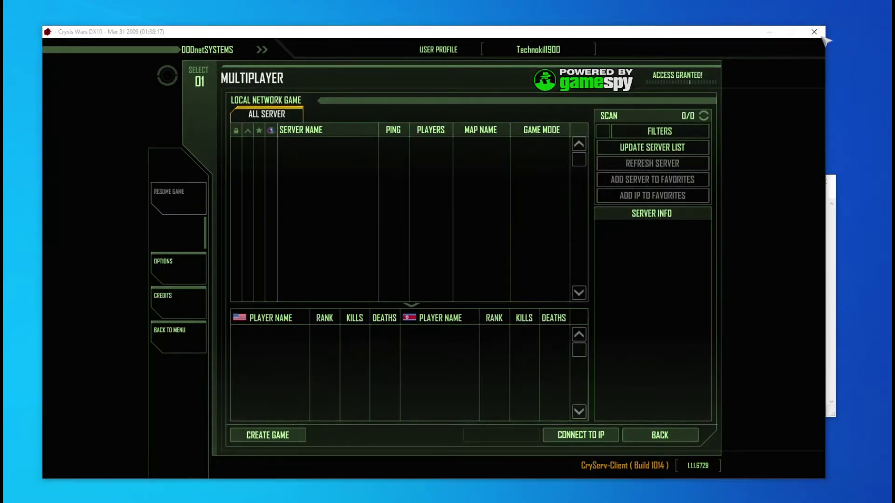
left_click(814, 31)
left_click_drag(561, 180, 360, 136)
left_click(465, 215)
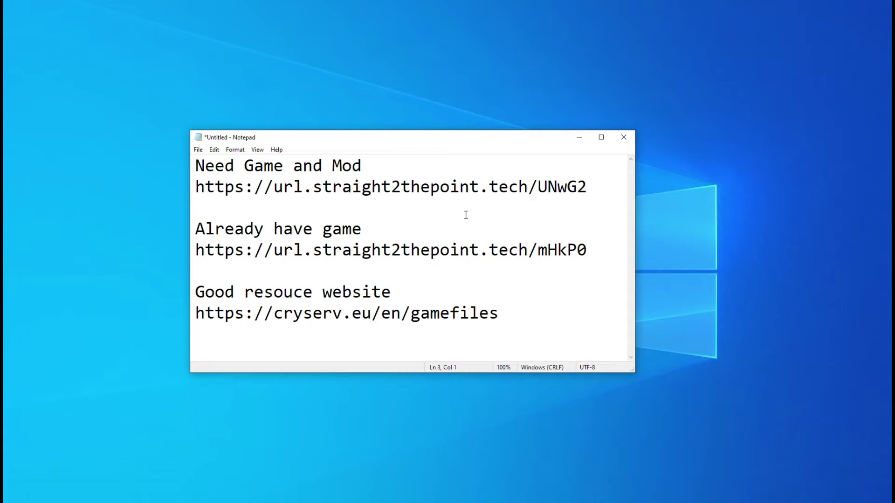
left_click_drag(503, 313, 197, 313)
key("ctrl+c")
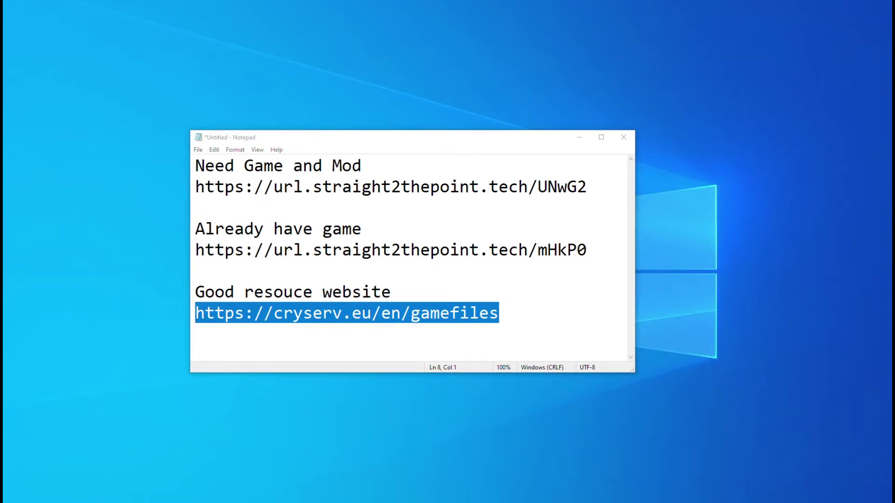
left_click_drag(836, 49, 401, 36)
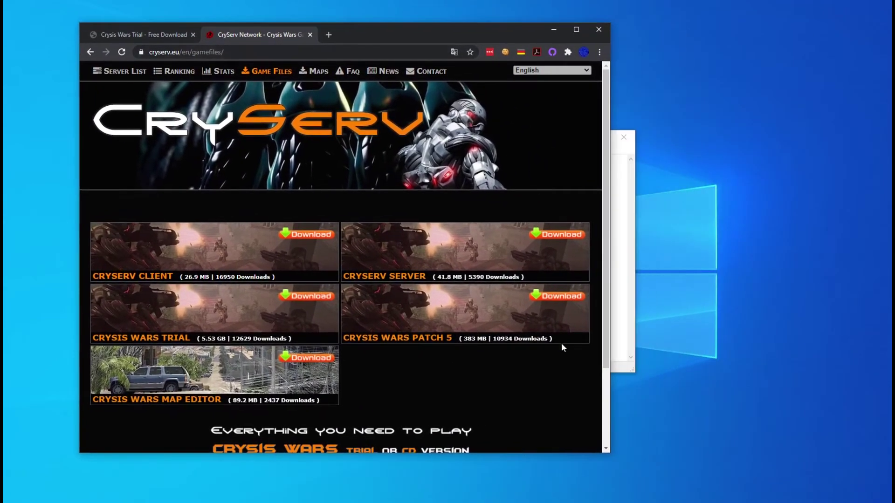
left_click_drag(609, 451, 709, 451)
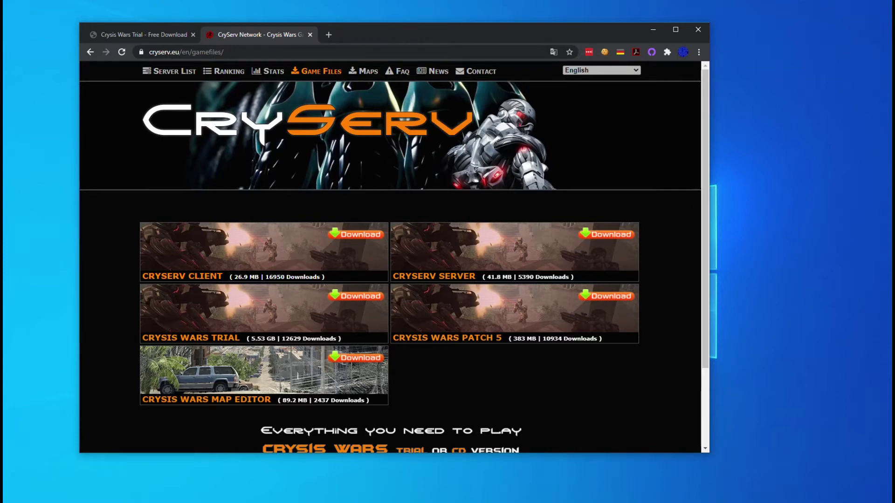
Open the properties of the CryServ-Client 64bit desktop shortcut and examine the Crysis.exe path in its target.
left_click_drag(28, 383, 54, 256)
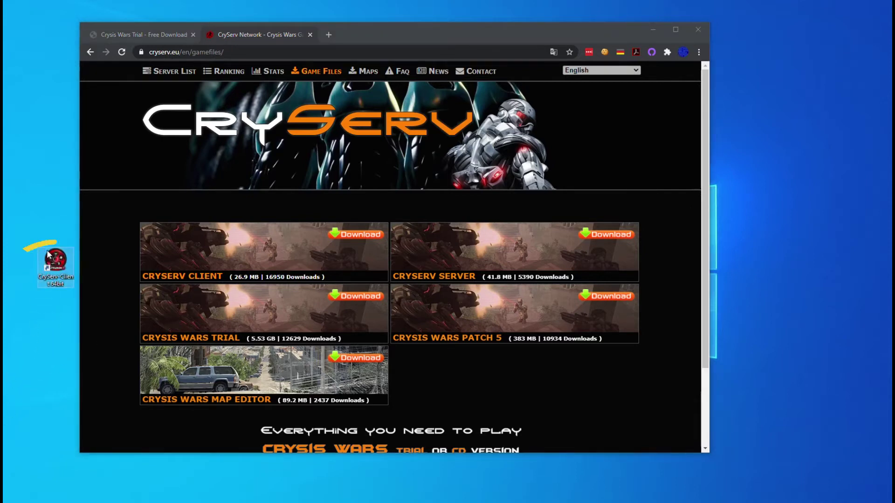
right_click(61, 277)
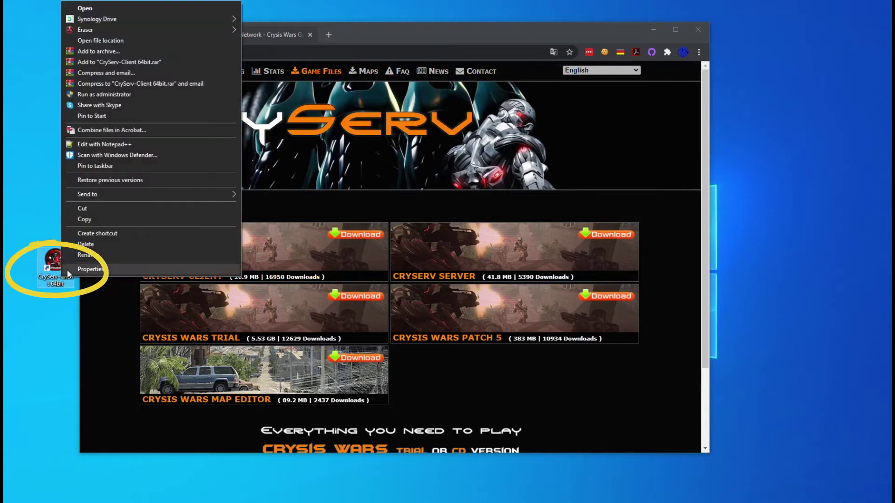
left_click(116, 278)
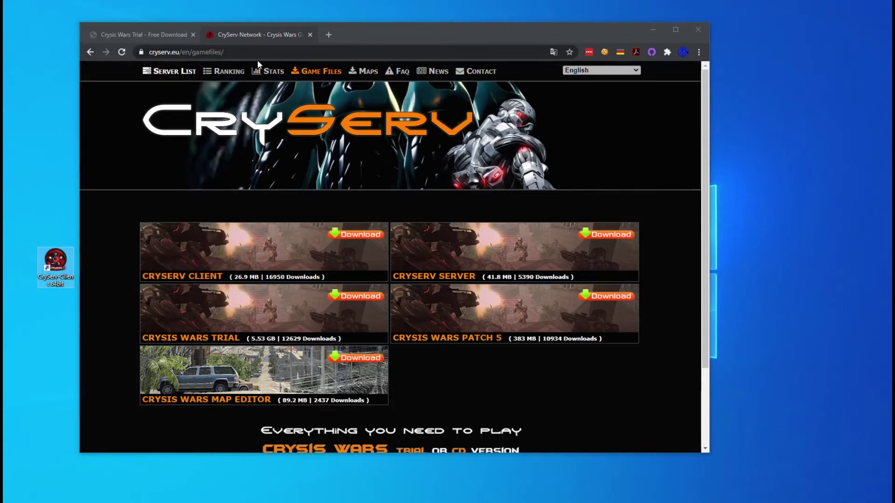
left_click_drag(368, 34, 585, 38)
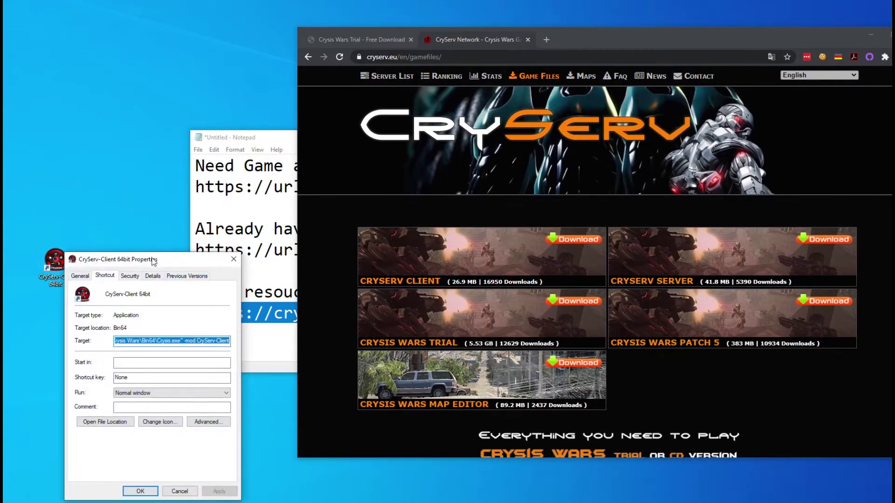
left_click_drag(154, 262, 202, 189)
left_click(225, 270)
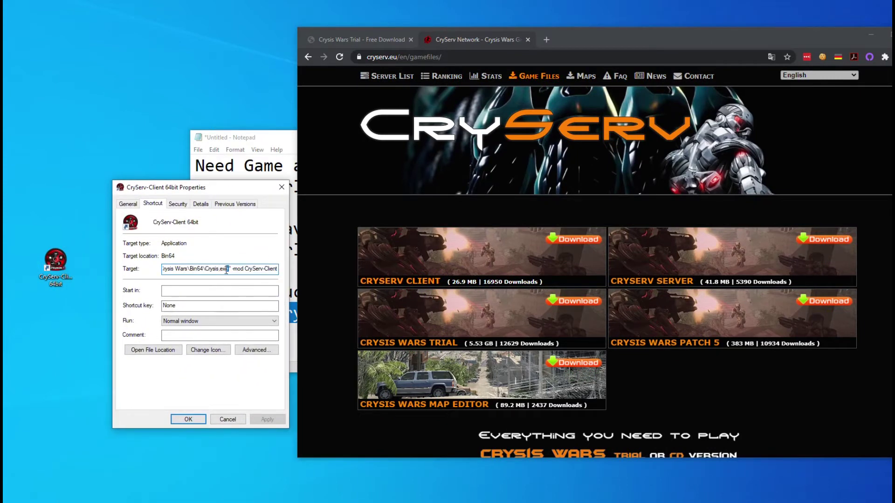
left_click_drag(227, 270, 148, 269)
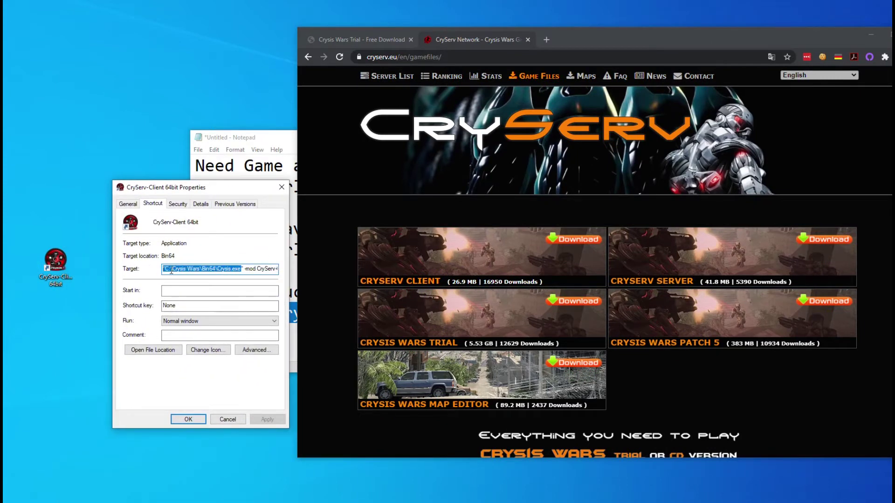
left_click(168, 270)
left_click(236, 270, "shift")
left_click_drag(172, 269, 219, 269)
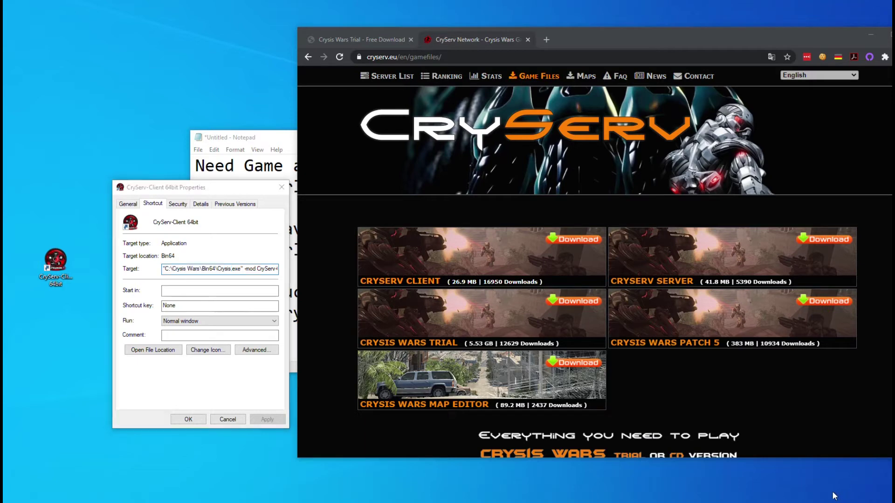
Switch to Notepad, widen its window and copy the path C:\Program Files (x86)\Steam\steamapps\common\Crysis Wars.
left_click(219, 137)
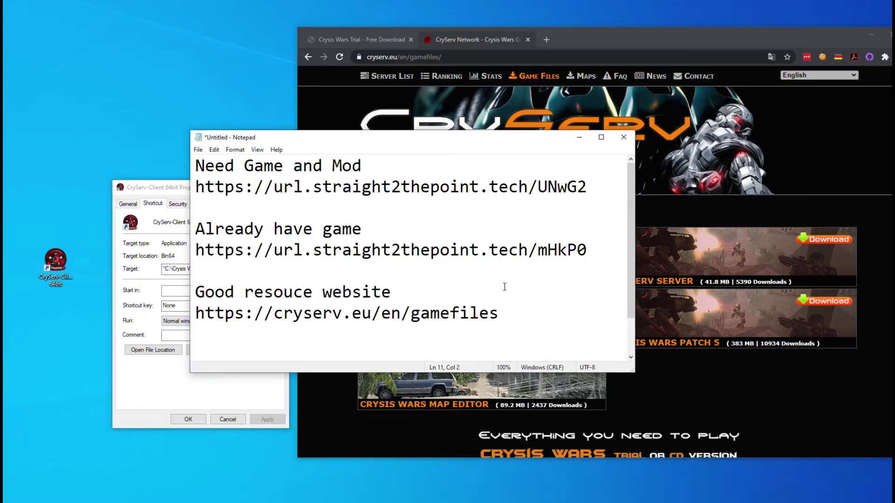
left_click_drag(634, 372, 793, 382)
left_click_drag(196, 355, 164, 361)
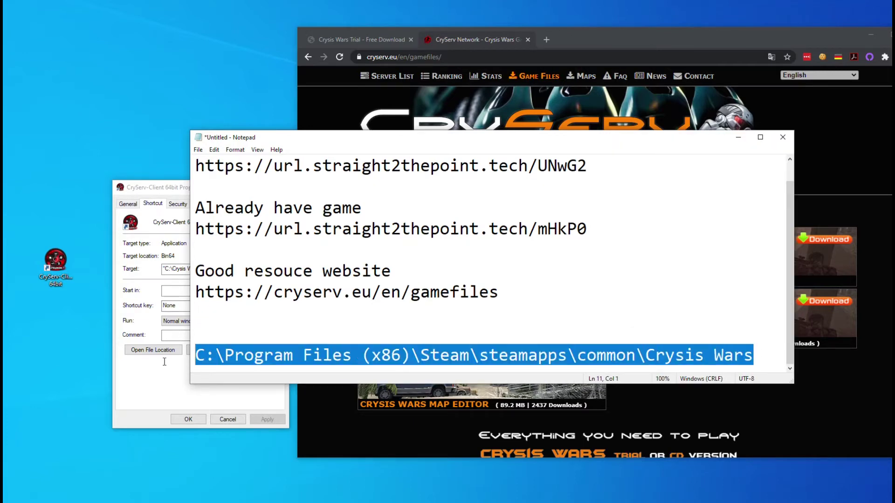
Replace the game folder in the shortcut's target with C:\Program Files (x86)\Steam\steamapps\common\Crysis Wars.
left_click(147, 298)
left_click(215, 269)
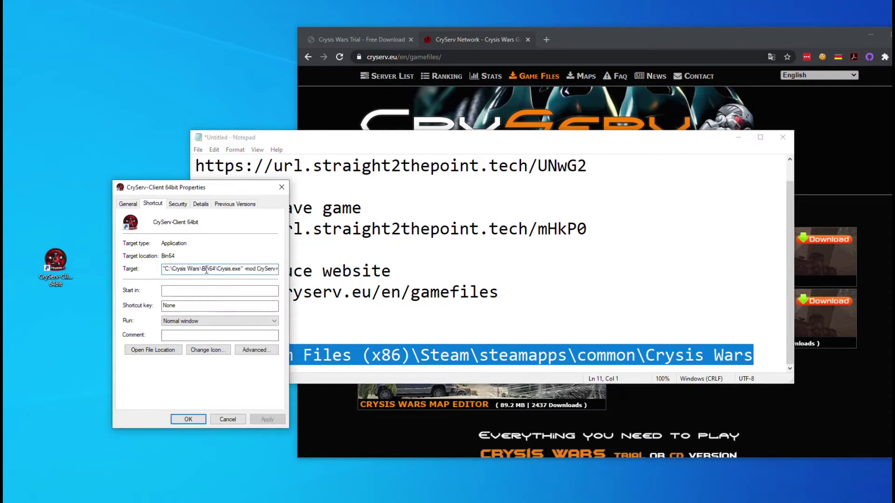
left_click_drag(201, 270, 164, 270)
key("ctrl+v")
Check the edited target, enter the closing quotation mark after Crysis.exe, and close the shortcut's properties without saving.
left_click_drag(261, 270, 146, 269)
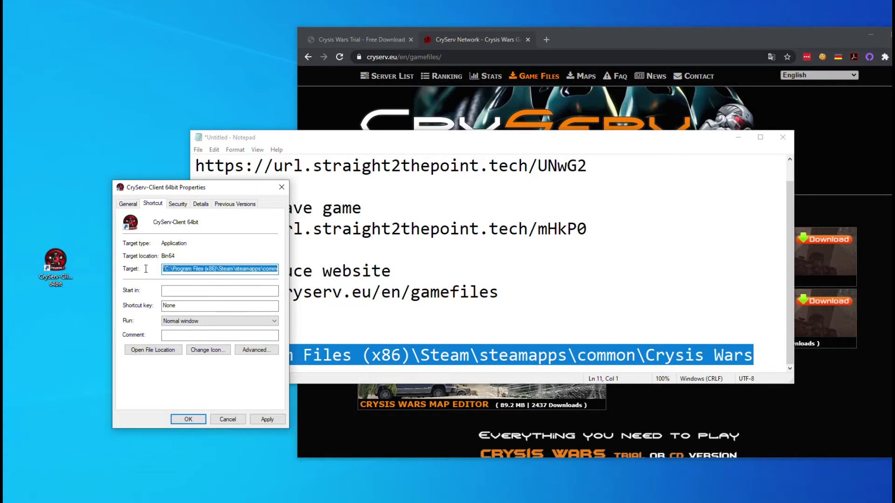
left_click(203, 270)
left_click_drag(222, 270, 283, 272)
left_click(205, 270)
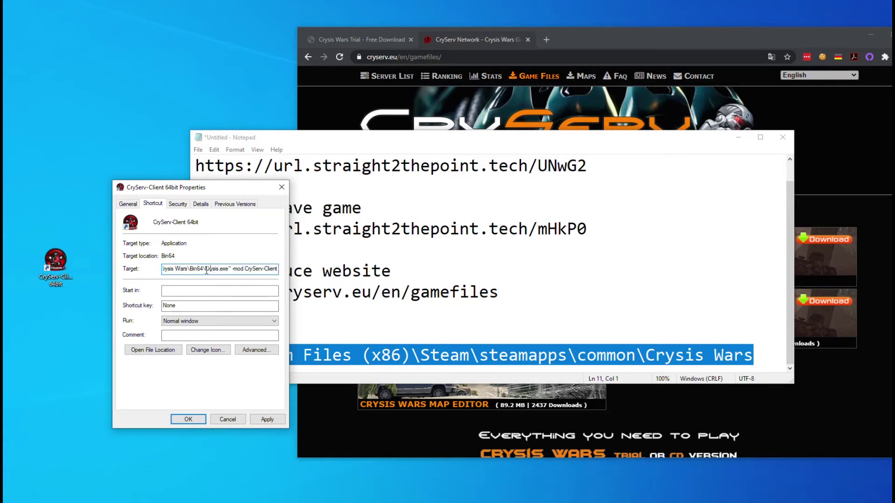
left_click_drag(205, 270, 232, 271)
left_click(199, 265)
left_click_drag(230, 269, 276, 269)
left_click(230, 269)
type("\"")
left_click(337, 430)
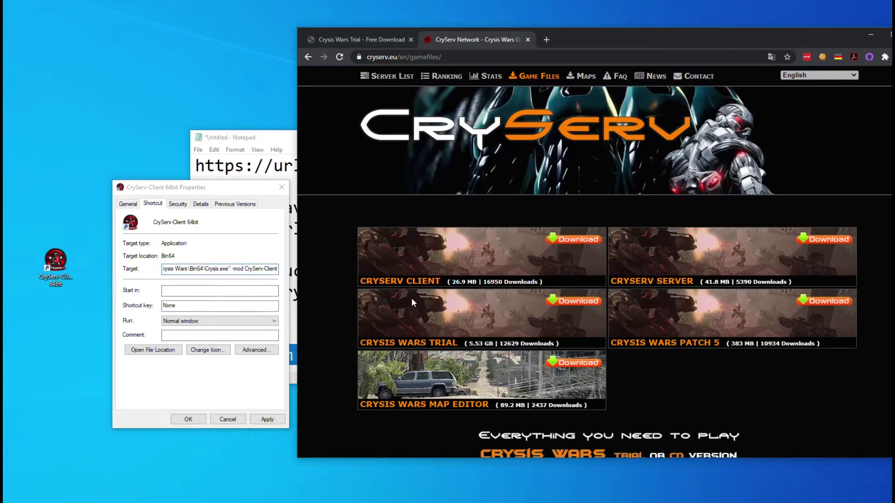
left_click(275, 189)
left_click(262, 141)
scroll(507, 244, "up", 1)
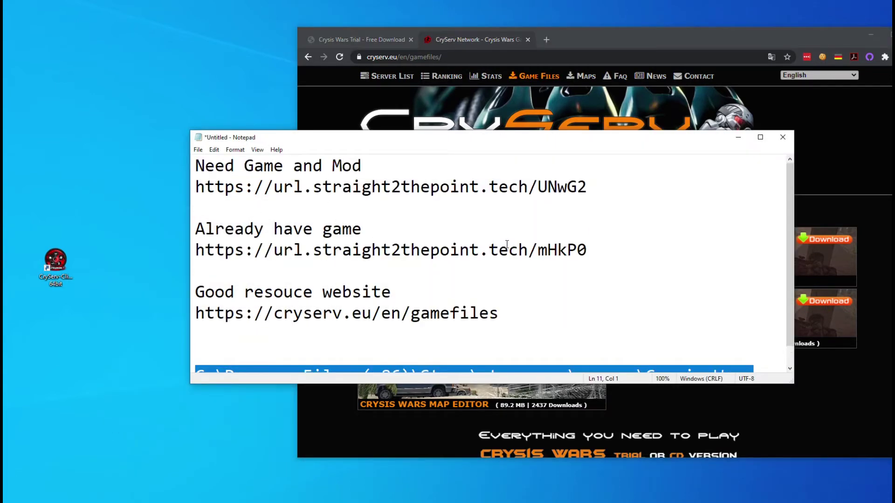
left_click_drag(575, 317, 195, 313)
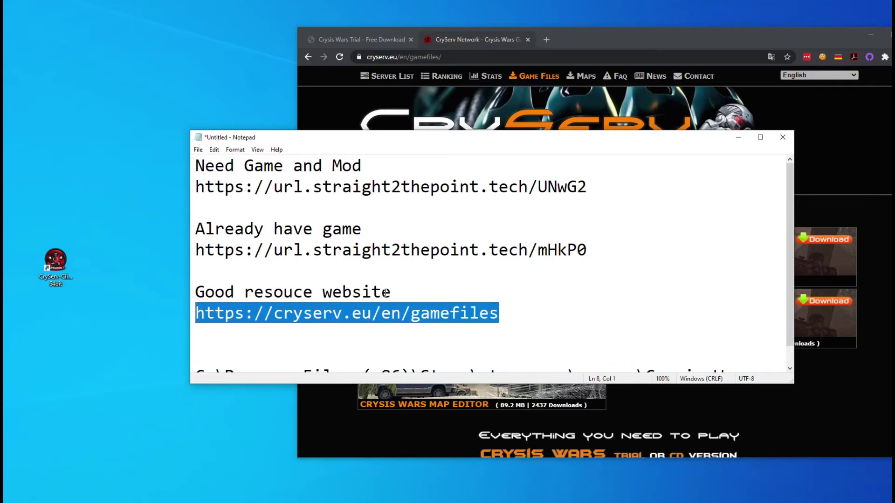
Highlight the link under the Already have game heading, check the CryServ game files page and return to the notes.
left_click_drag(585, 250, 199, 251)
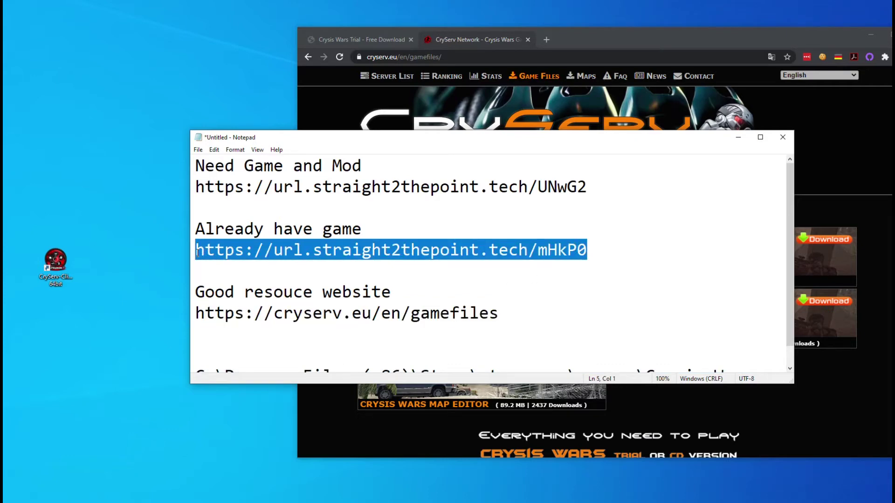
double_click(603, 250)
key("alt+Tab")
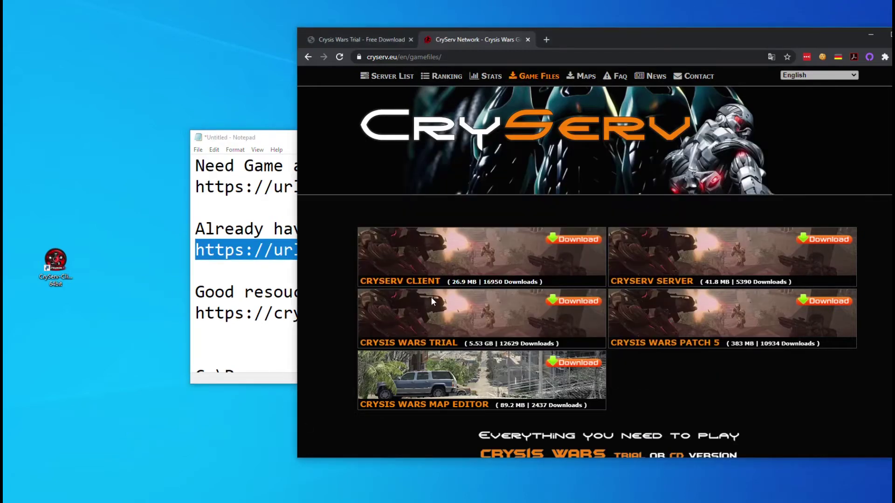
left_click(235, 228)
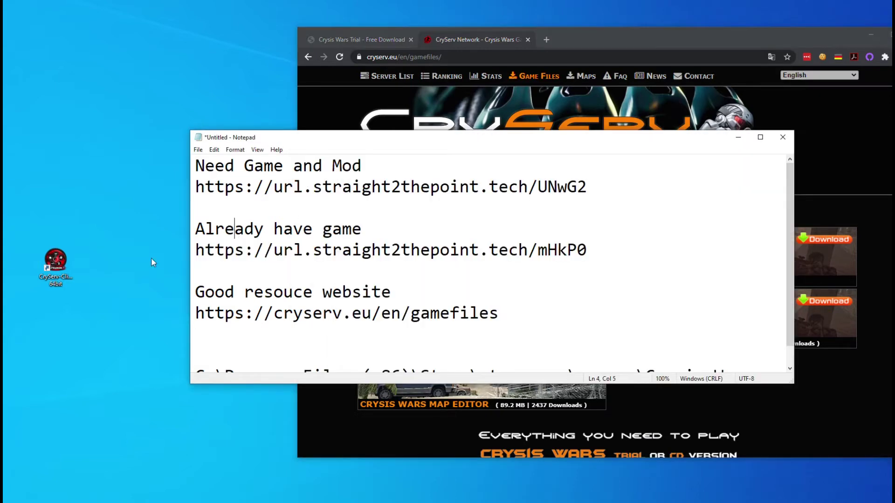
Select the link under Need Game and Mod, and place the Crysis Wars folder directly above the CryServ client shortcut on the desktop.
left_click_drag(66, 245, 105, 197)
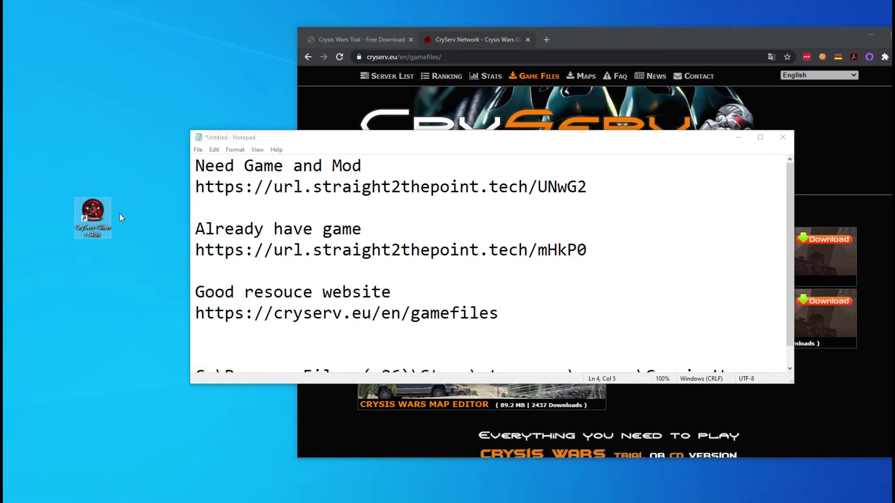
left_click_drag(587, 189, 197, 186)
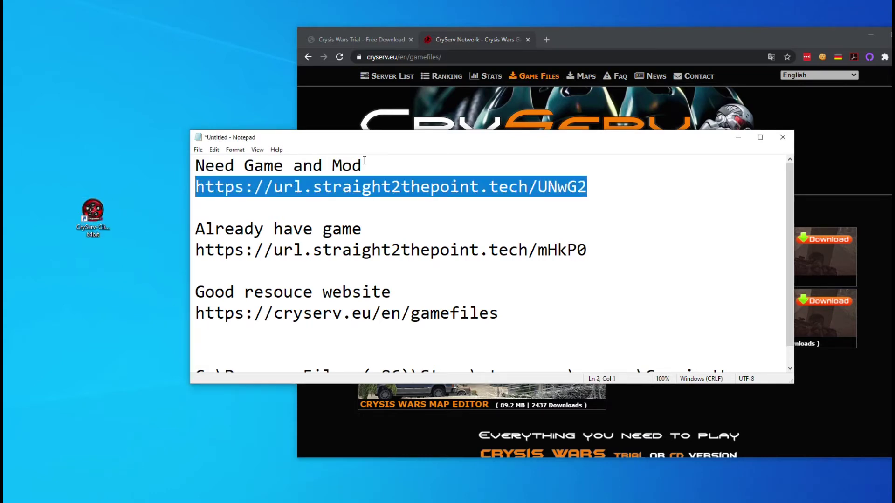
left_click_drag(364, 161, 194, 160)
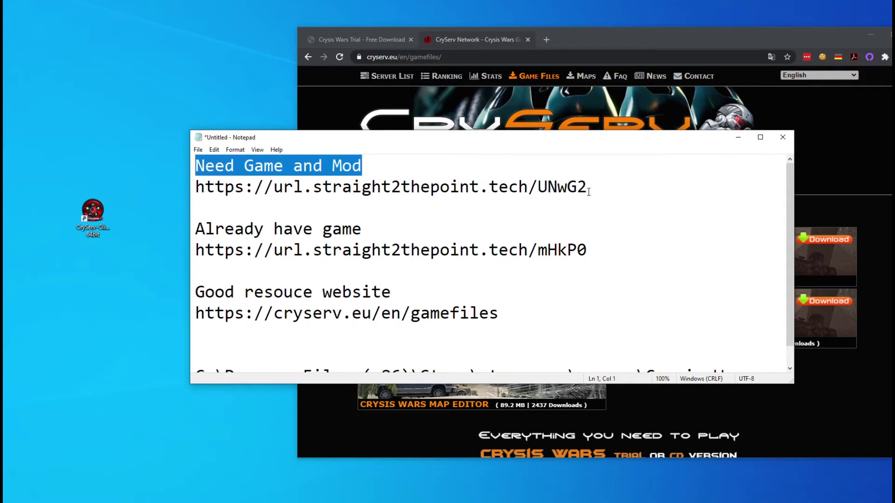
left_click_drag(588, 189, 196, 186)
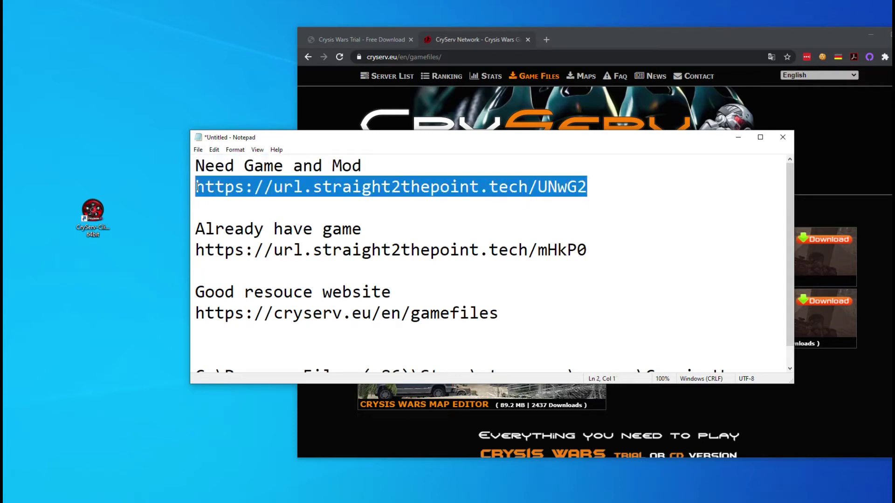
left_click_drag(100, 220, 146, 211)
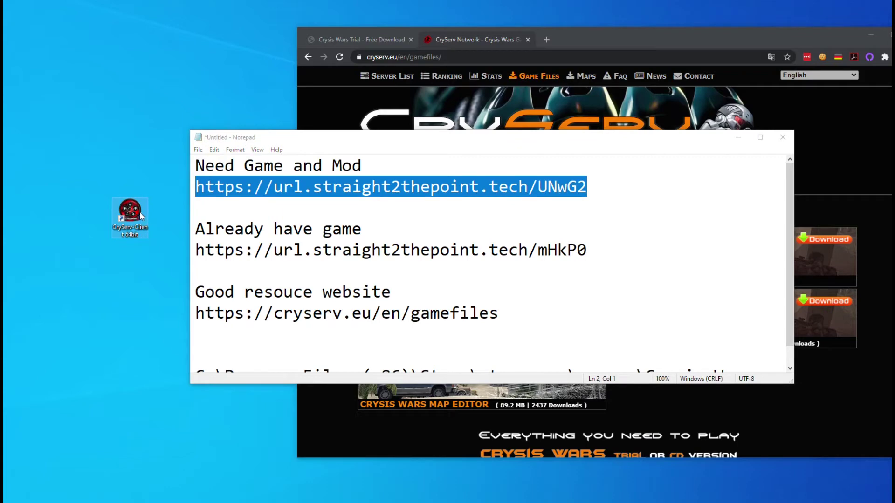
left_click_drag(27, 337, 133, 164)
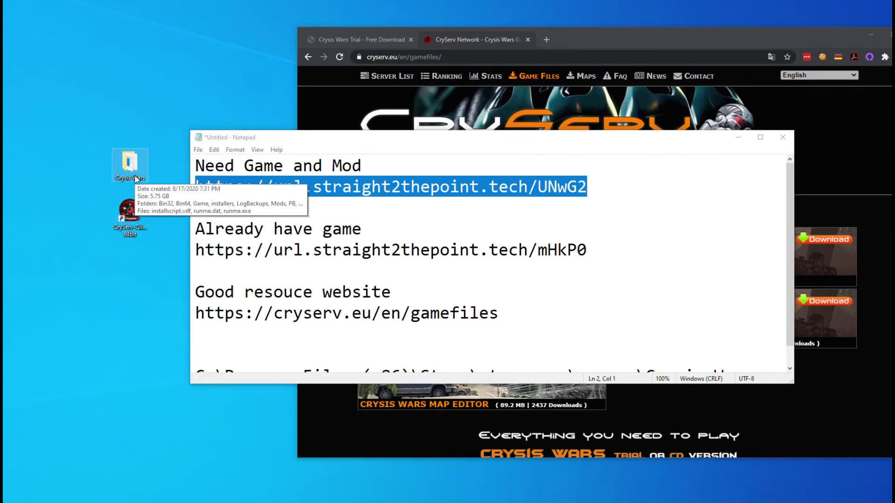
Examine the game path in the CryServ client shortcut's target against the Crysis Wars folder and close the properties without changes.
left_click(130, 218)
right_click(128, 219)
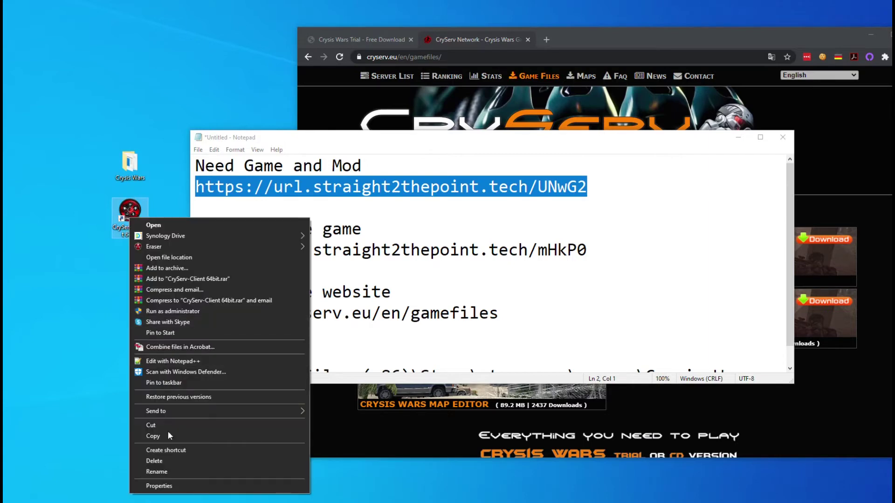
left_click(172, 485)
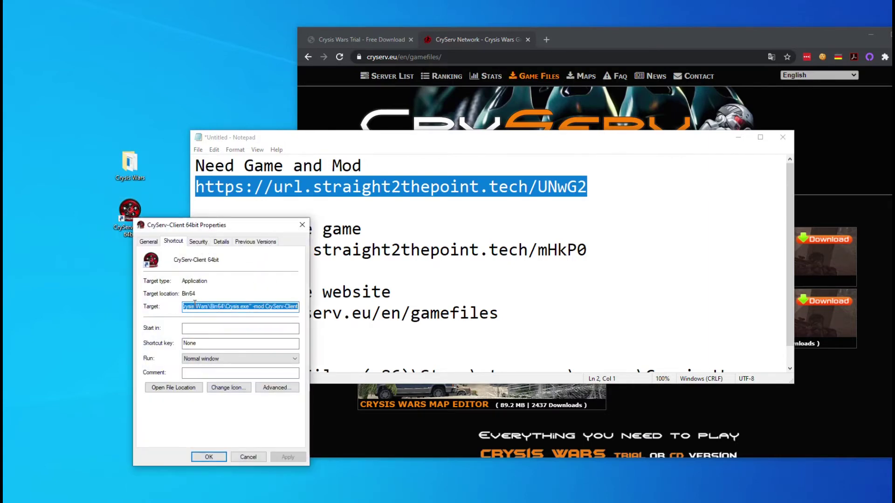
left_click(201, 306)
left_click_drag(212, 306, 148, 311)
left_click(198, 306)
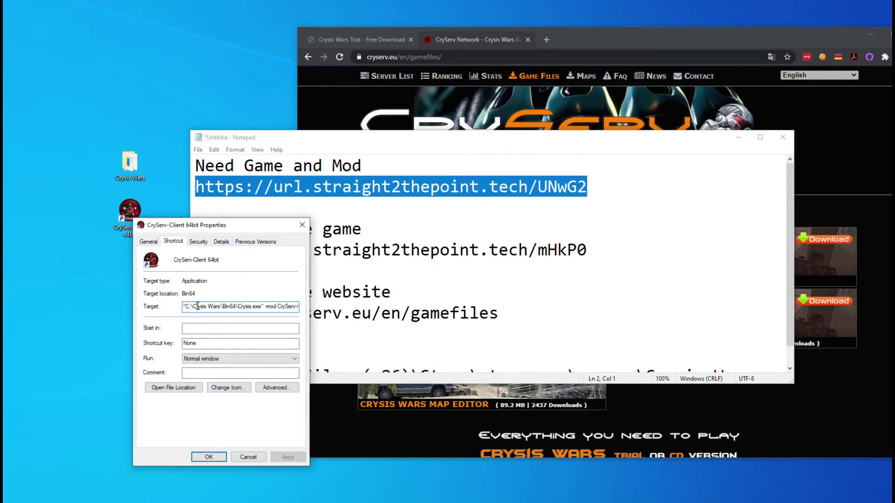
left_click(130, 164)
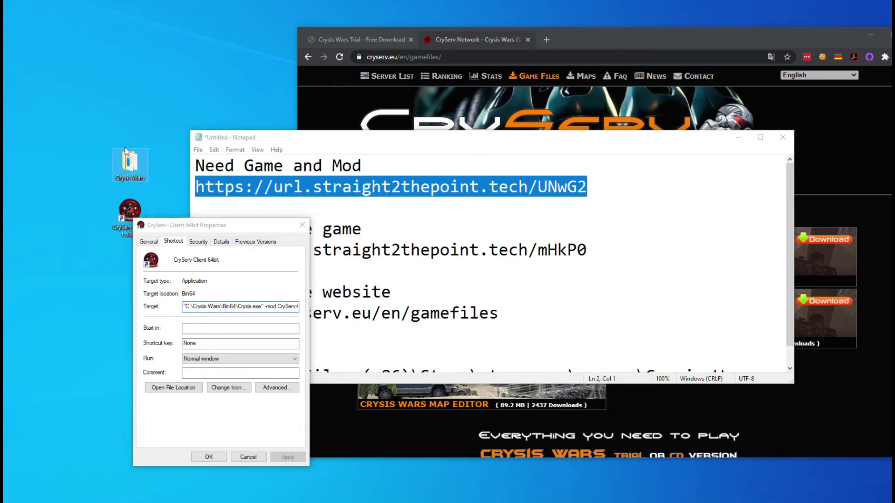
left_click_drag(186, 306, 262, 308)
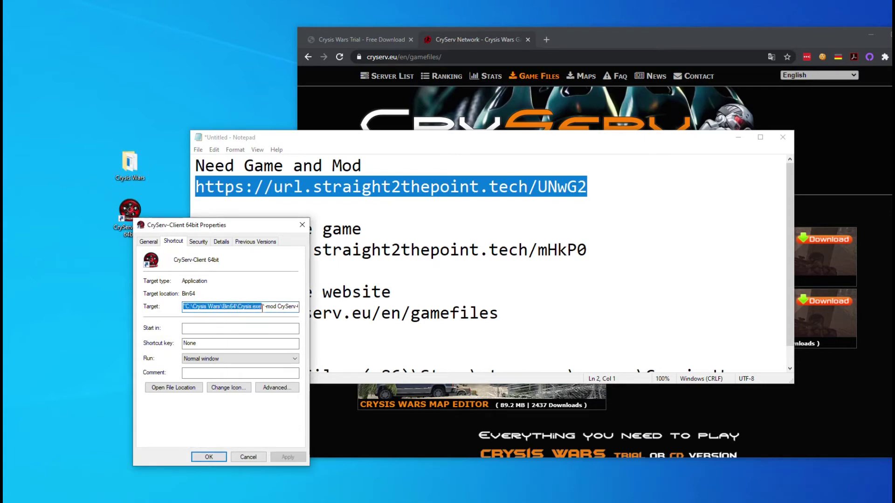
left_click(302, 225)
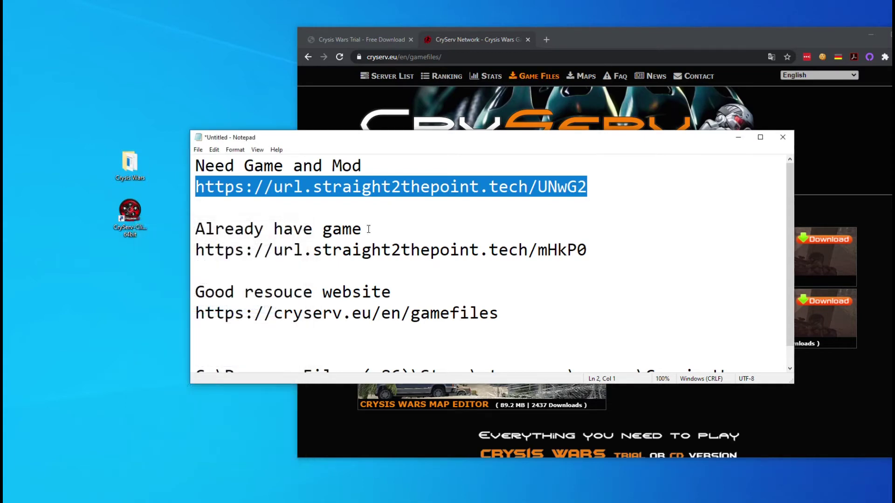
Minimize the unsaved Notepad notes and close the Crysis Wars Trial page in the browser.
left_click(783, 137)
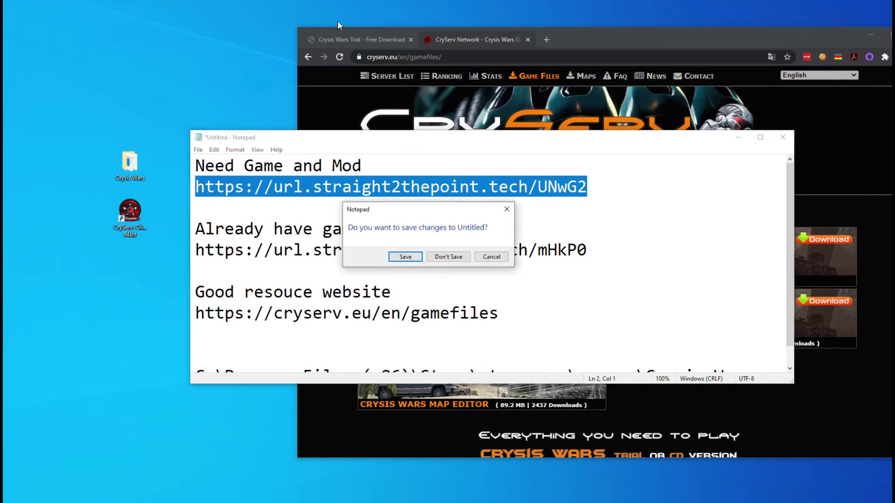
left_click(492, 259)
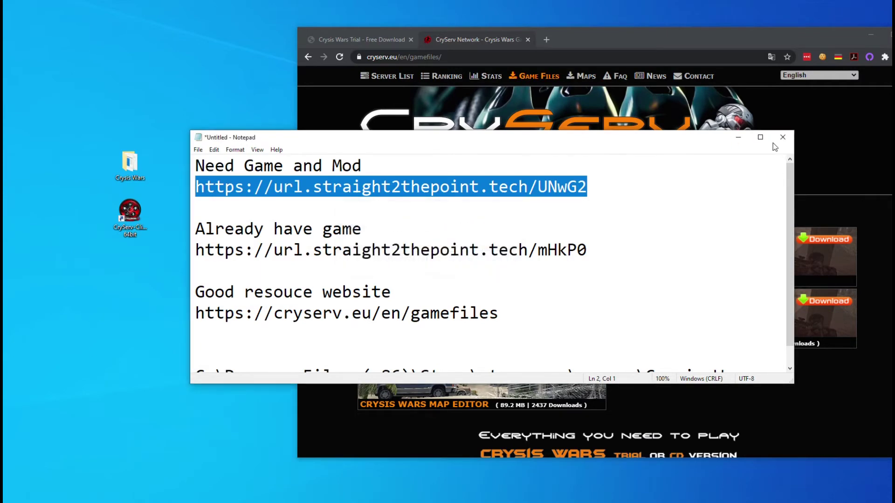
left_click(741, 139)
left_click(369, 39)
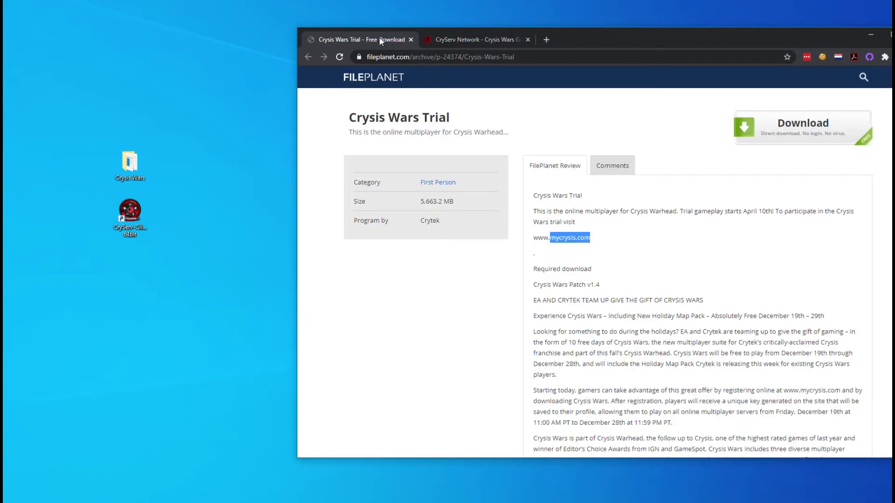
left_click(412, 39)
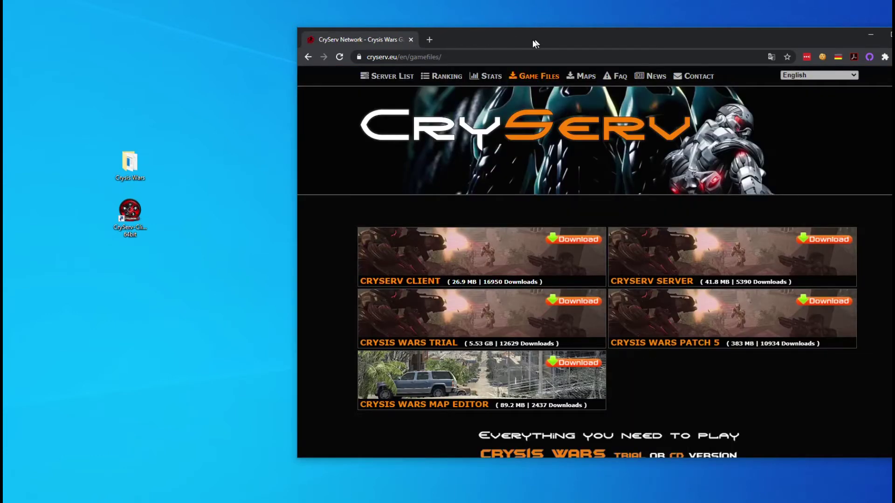
Bring the browser fully into view and examine both pages of the CryServ server list for servers, maps and player counts.
left_click_drag(538, 39, 469, 36)
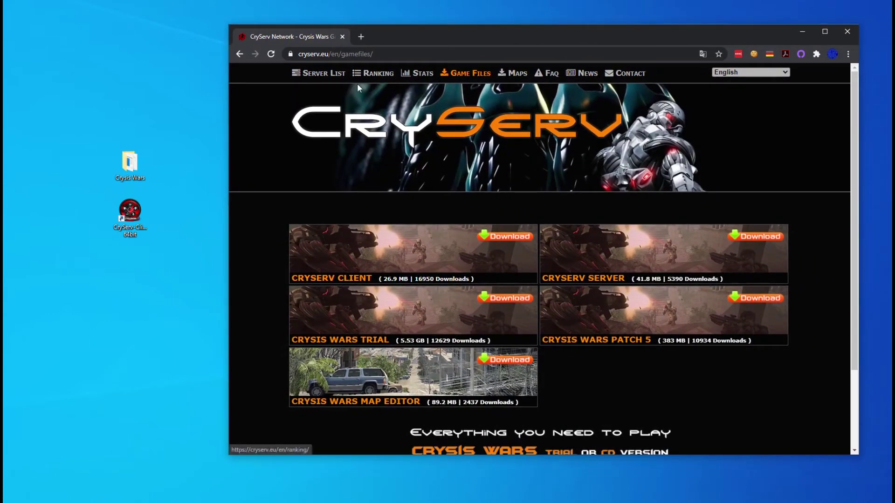
left_click(325, 74)
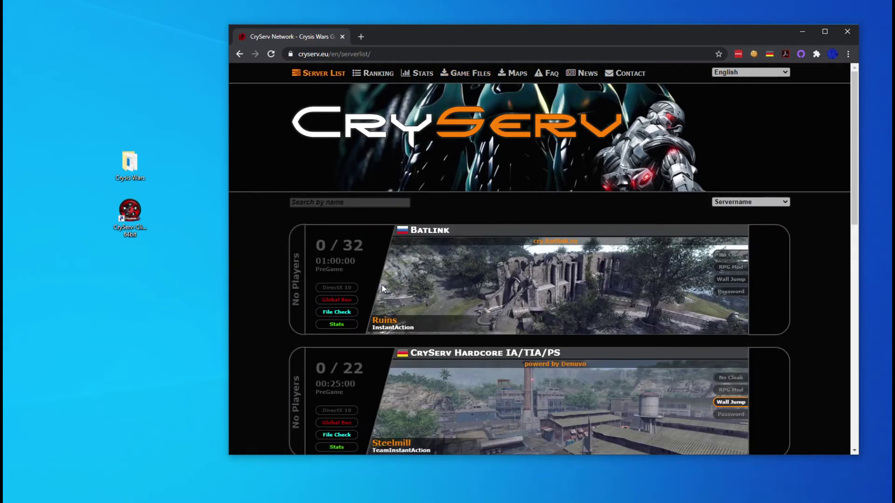
scroll(381, 285, "down", 6)
scroll(384, 285, "down", 6)
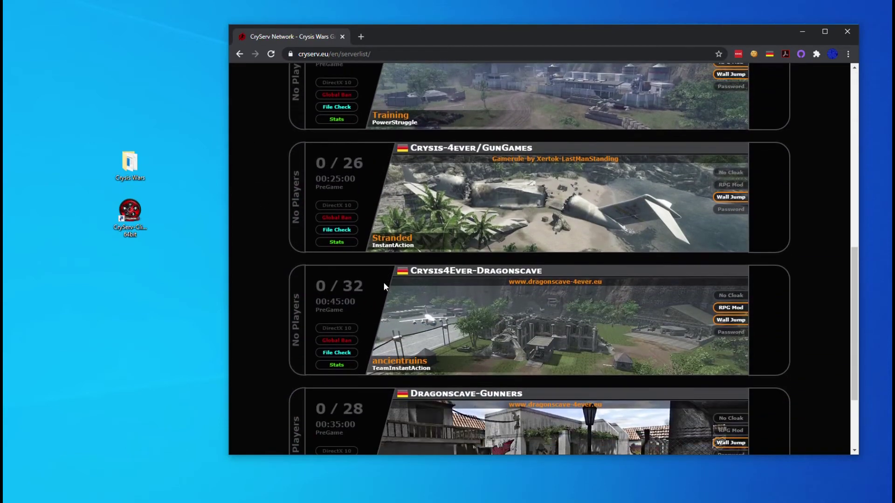
left_click(564, 396)
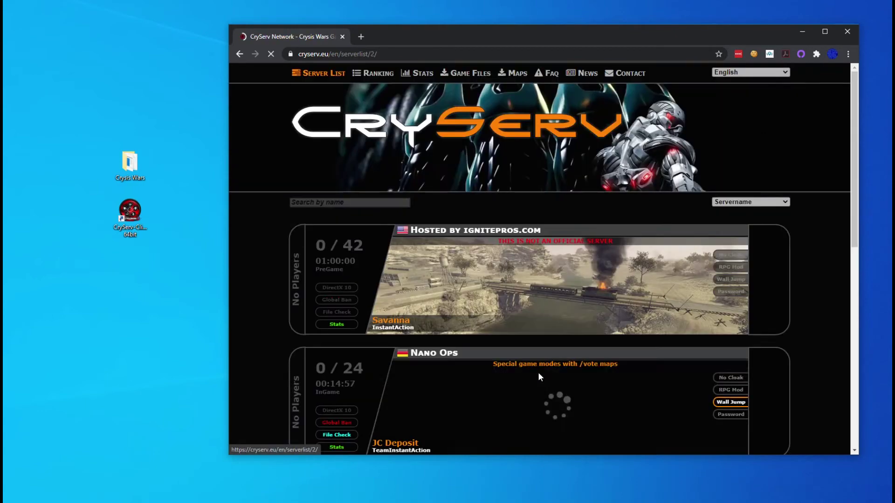
scroll(537, 371, "down", 5)
scroll(549, 373, "down", 4)
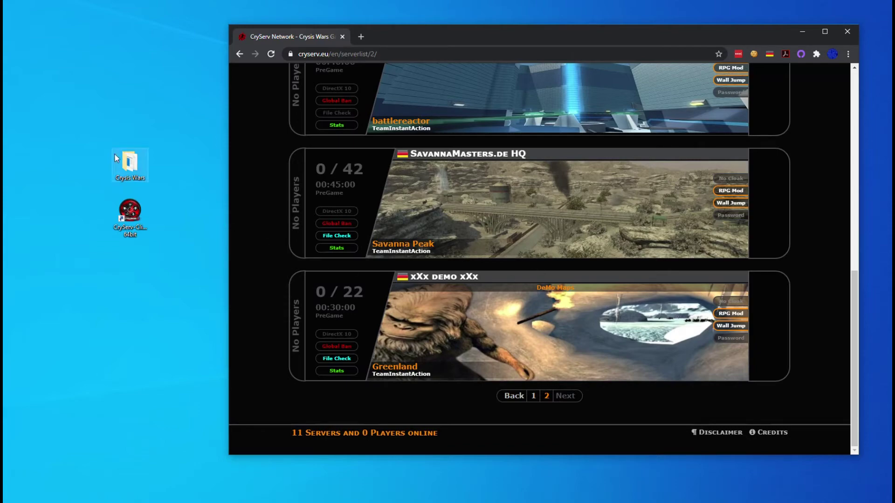
left_click(239, 53)
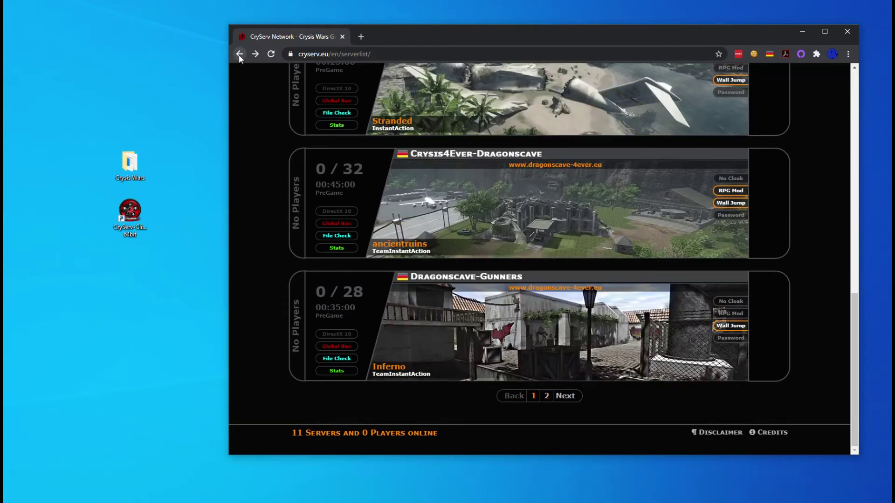
scroll(411, 291, "up", 5)
scroll(411, 290, "up", 5)
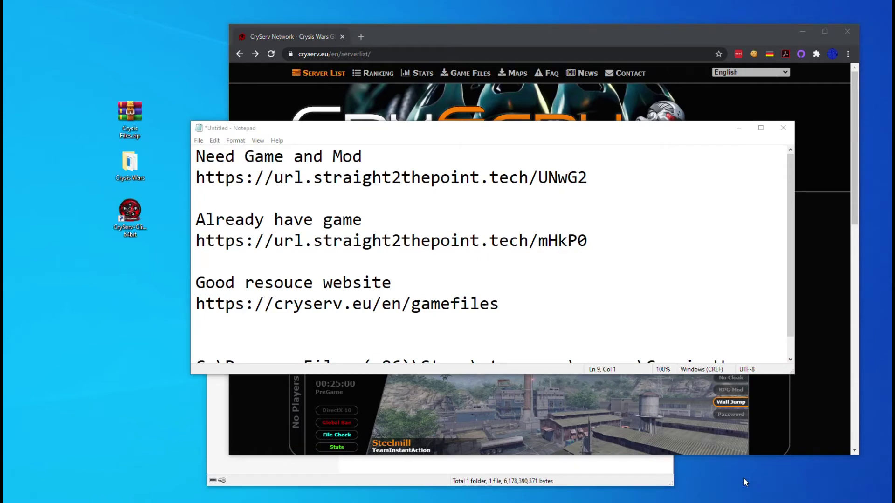
left_click_drag(602, 178, 197, 178)
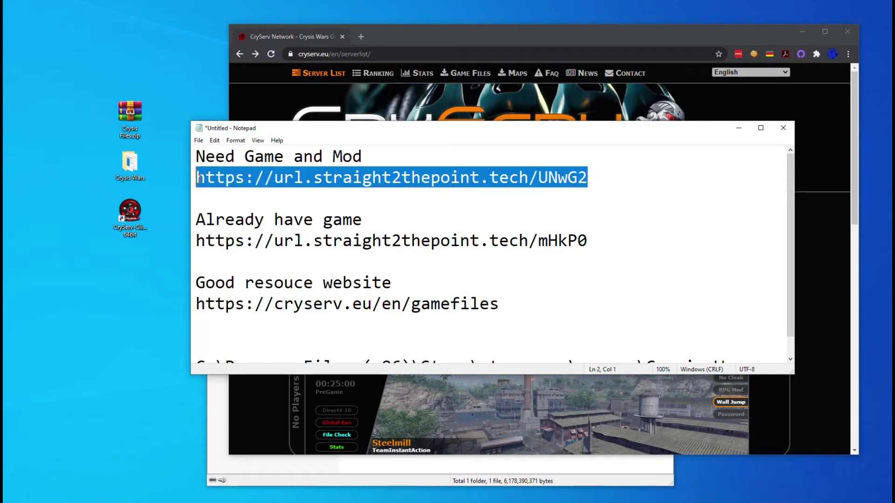
key("ctrl+c")
left_click(282, 84)
left_click(326, 52)
key("ctrl+v")
key("Return")
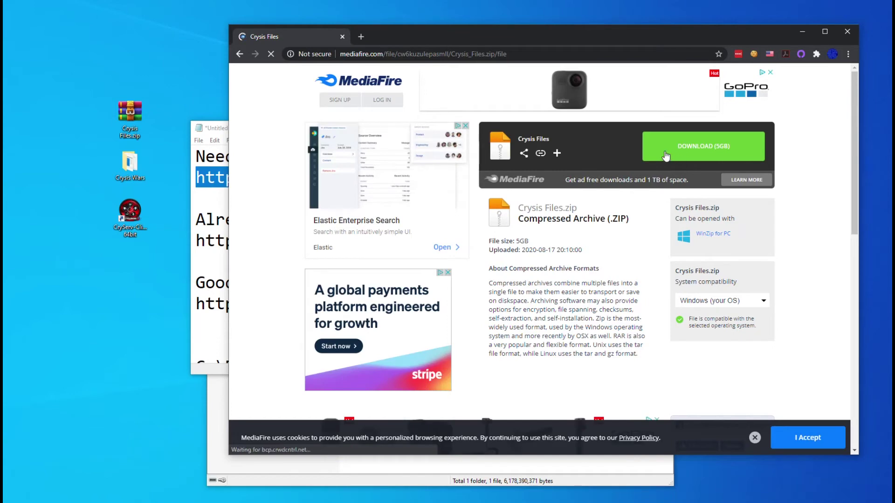
Start downloading Crysis Files.zip from MediaFire, dismiss the advertising pop-up window and cancel the download.
left_click(683, 161)
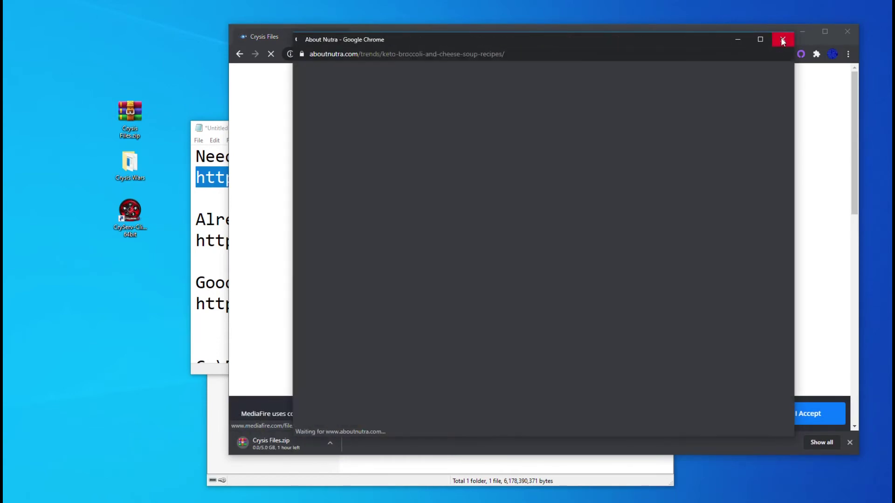
left_click(782, 39)
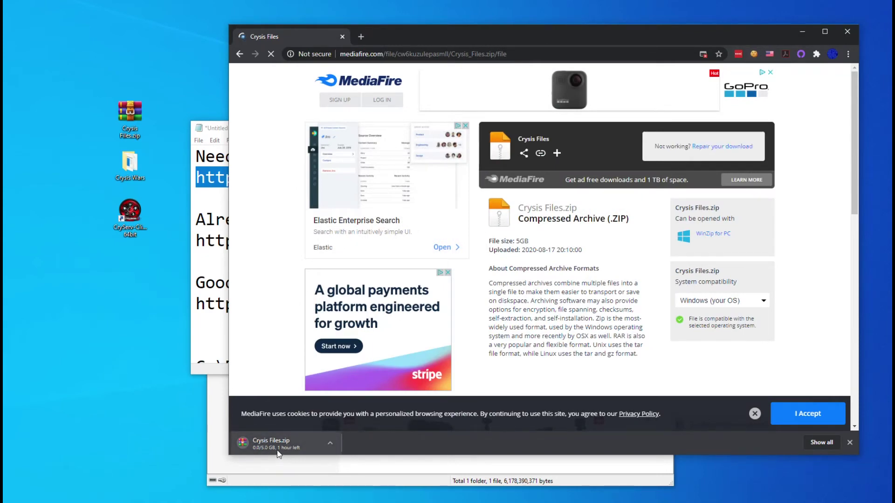
left_click(330, 443)
left_click(344, 429)
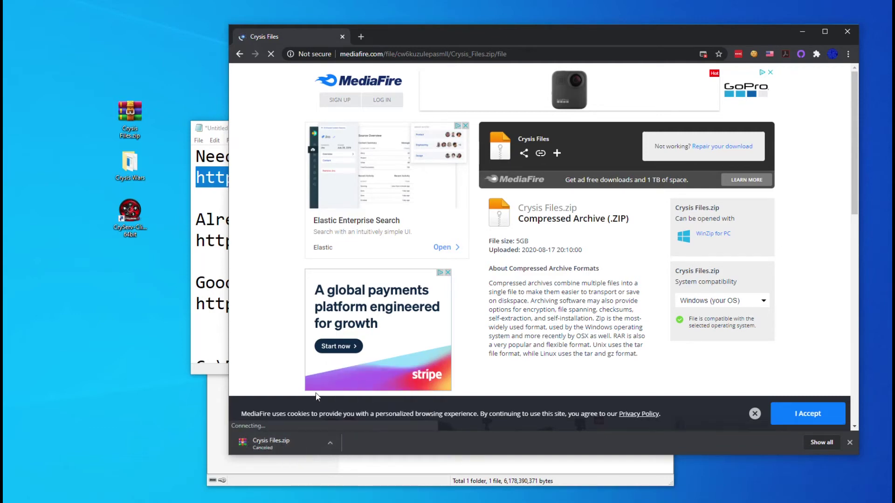
Move the Local Disk (C:) window into view and open the Crysis Wars folder from the desktop.
left_click(127, 122)
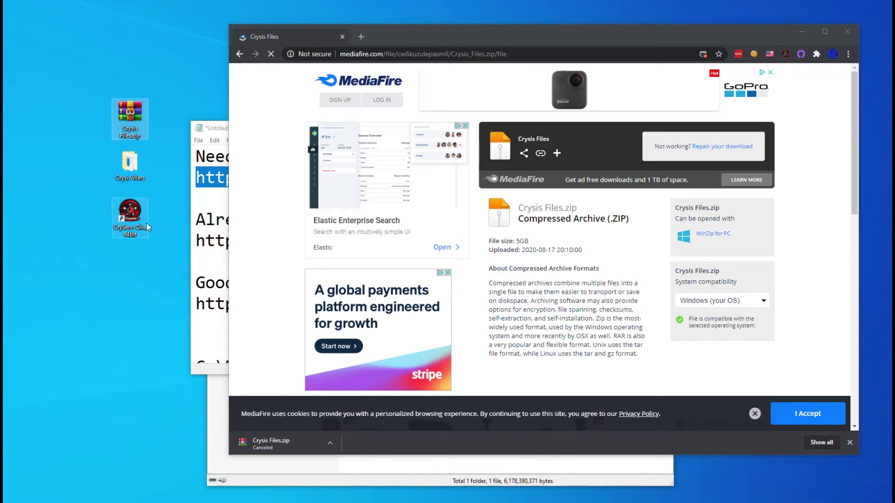
left_click(132, 170)
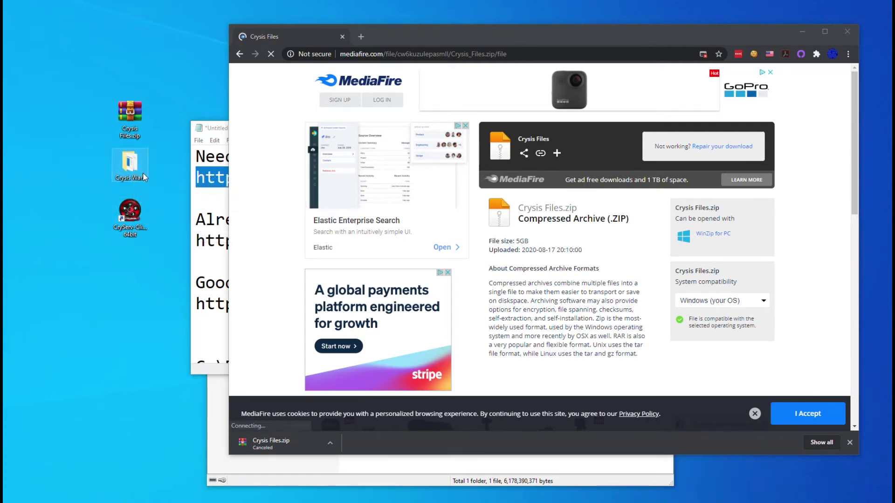
left_click_drag(894, 105, 568, 103)
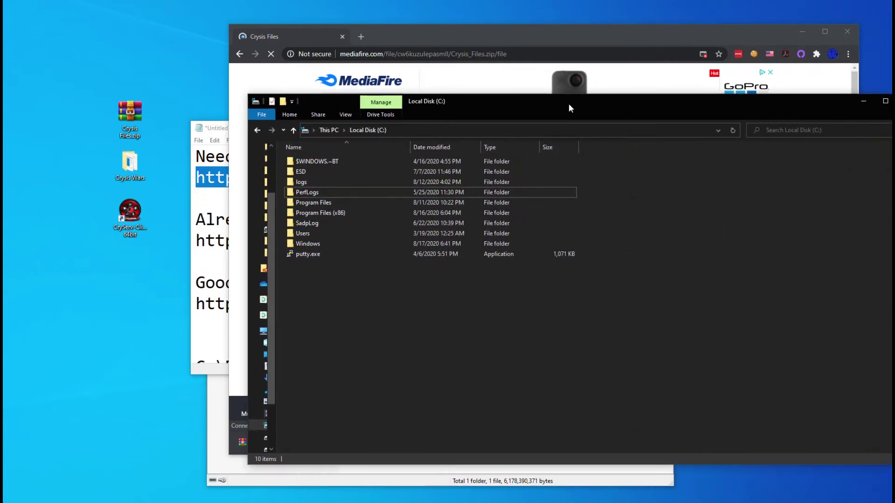
left_click(127, 163)
double_click(128, 164)
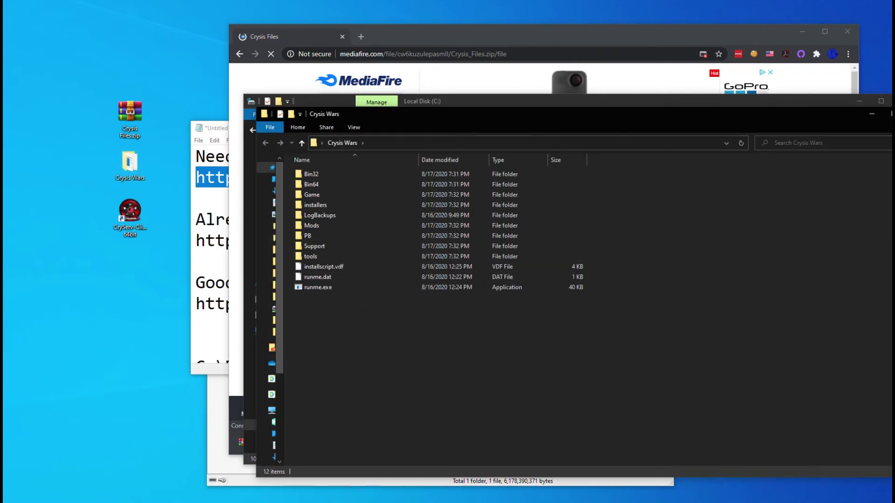
Minimize the Crysis Wars folder window and move the Crysis Wars folder from the desktop to Local Disk (C:).
left_click(871, 114)
left_click_drag(130, 163, 332, 315)
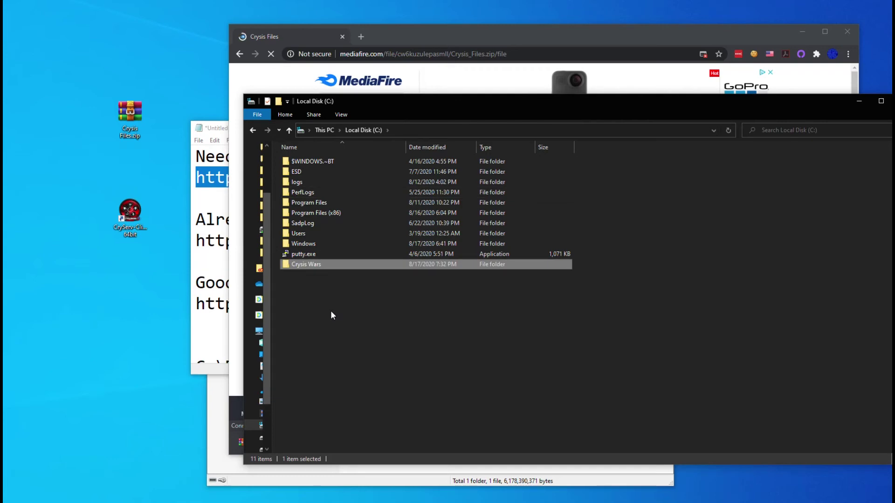
Open the properties of the CryServ-Client 64bit desktop shortcut and examine its full target path.
right_click(135, 221)
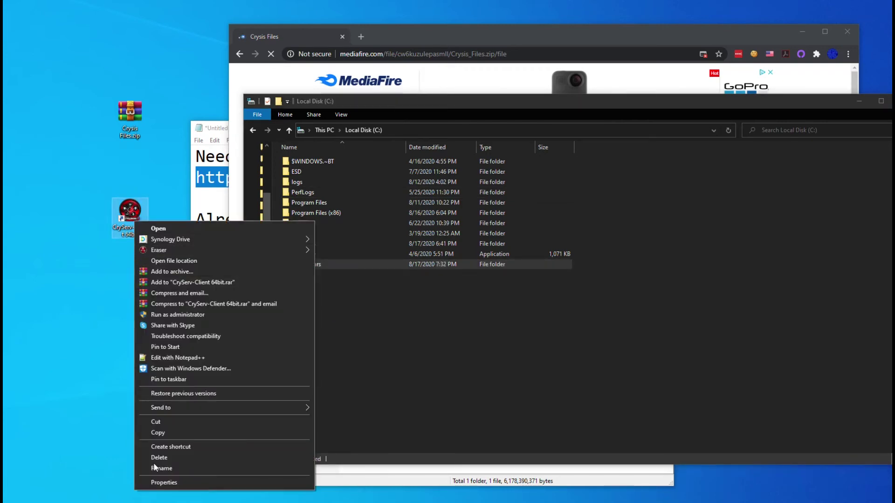
left_click(161, 482)
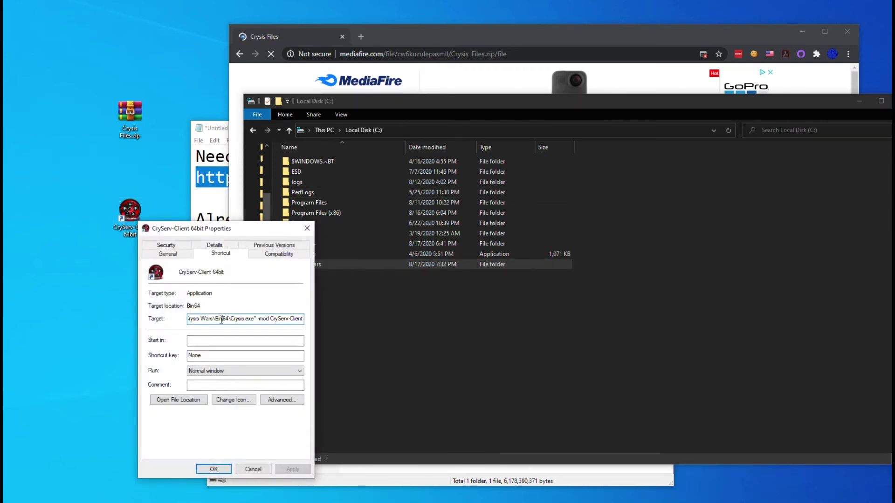
left_click_drag(222, 320, 184, 325)
left_click(355, 326)
Open the Bin64 folder inside C:\Crysis Wars and sort its files by date modified to compare them with the shortcut's target.
double_click(304, 264)
double_click(311, 171)
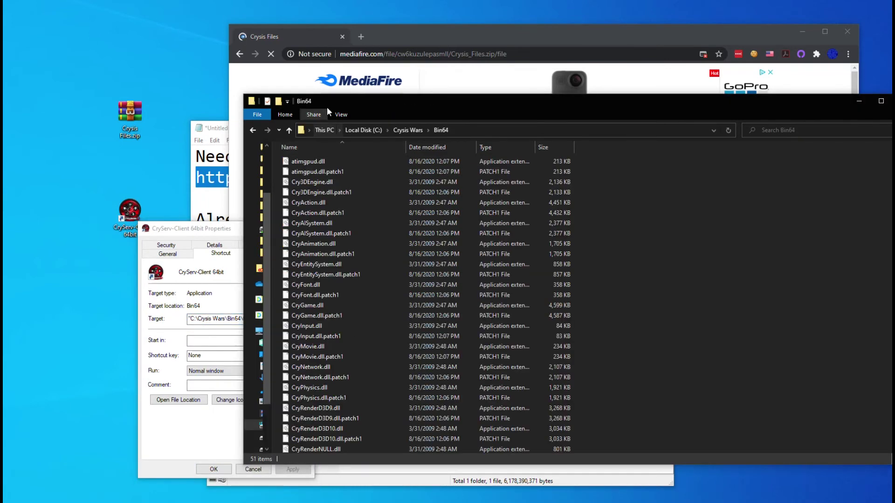
left_click_drag(326, 107, 370, 99)
left_click(464, 139)
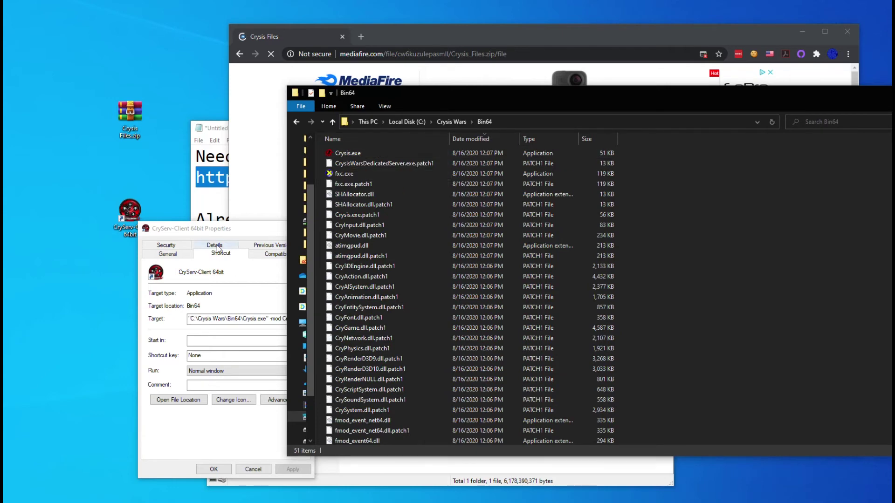
Close the shortcut properties, launch the game from the CryServ-Client 64bit shortcut and open its multiplayer Internet Game server list.
key("alt+Tab")
key("Return")
left_click(245, 283)
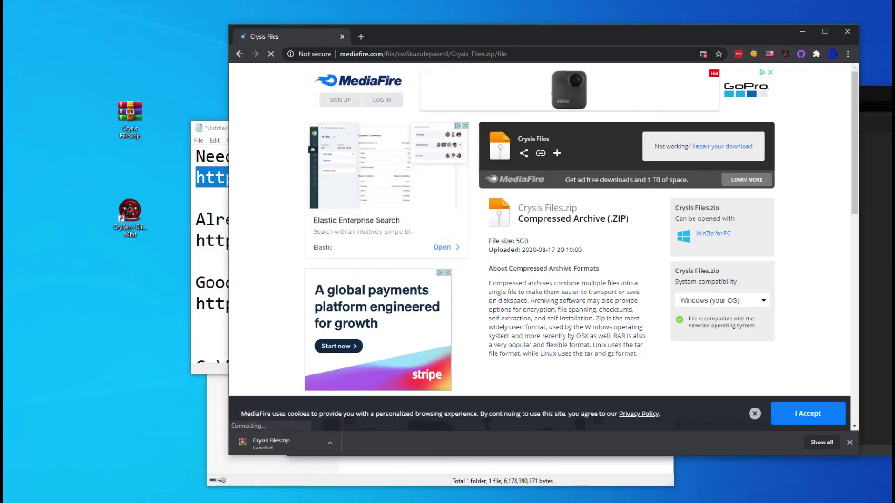
left_click(139, 220)
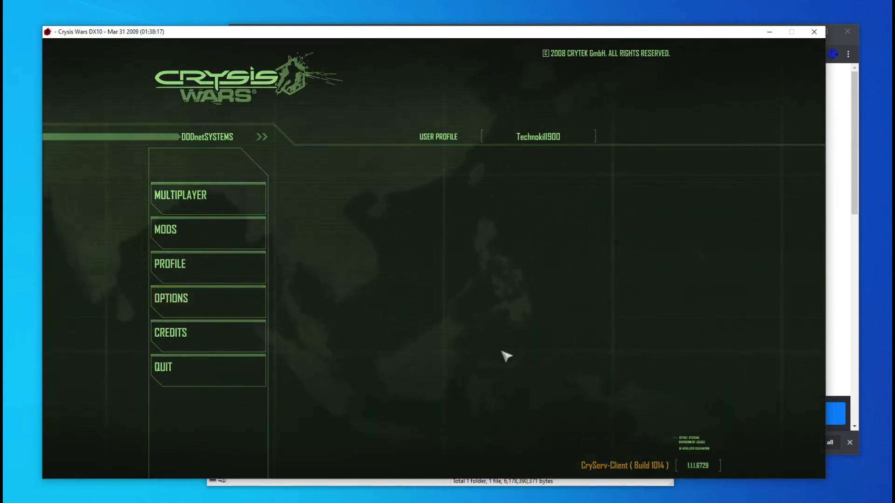
left_click(202, 201)
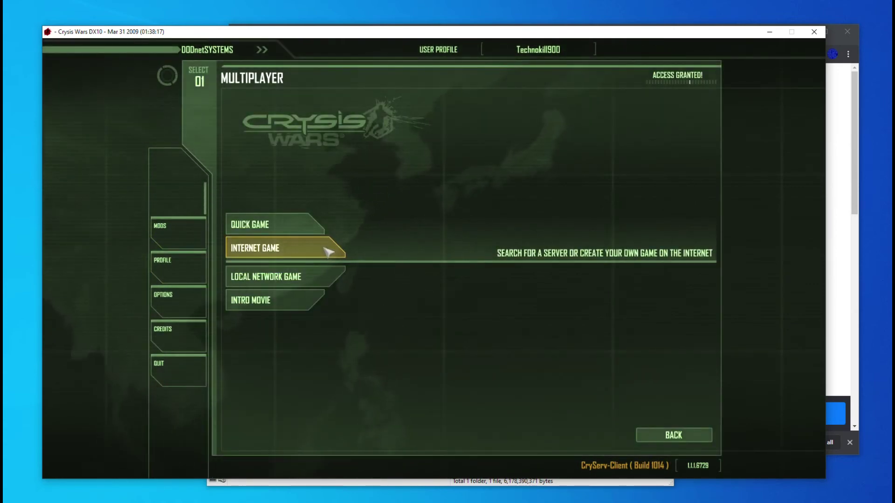
left_click(329, 252)
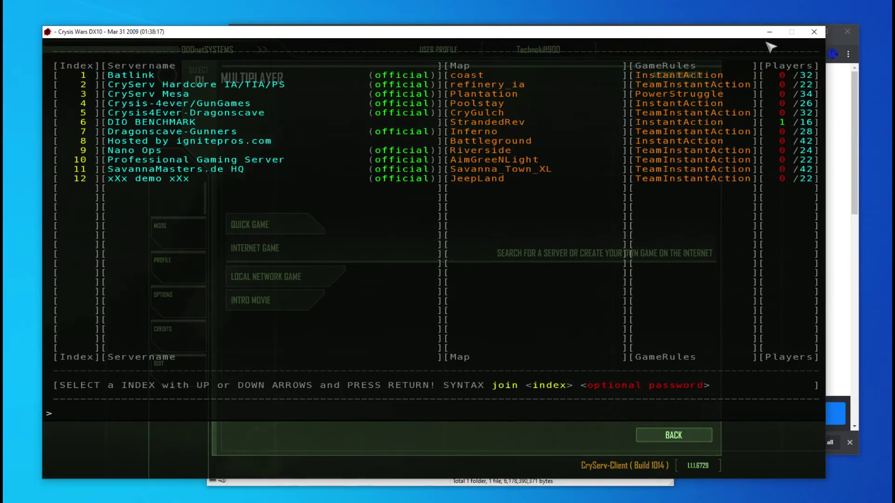
Leave the server list and quit Crysis Wars, confirming the exit.
key("Escape")
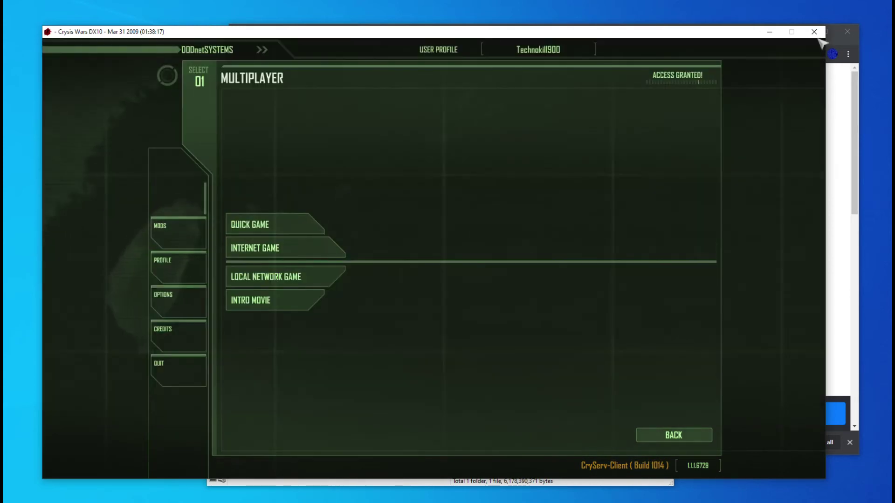
left_click(164, 370)
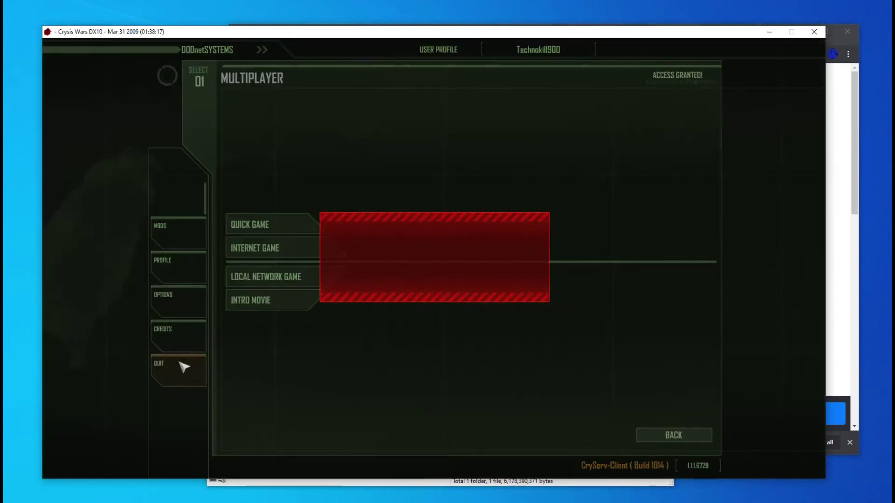
left_click(390, 283)
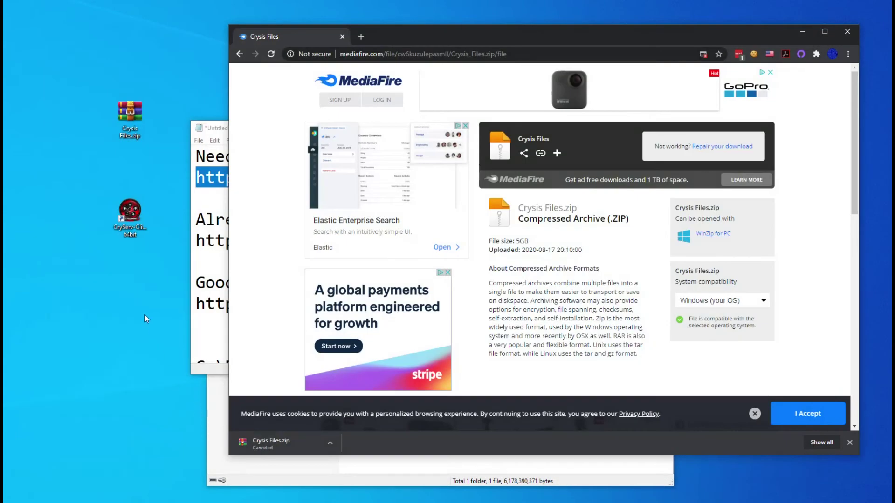
Move the CryServ-Client 64bit shortcut and Crysis Files.zip into the outer column of desktop icons.
left_click_drag(131, 216, 132, 174)
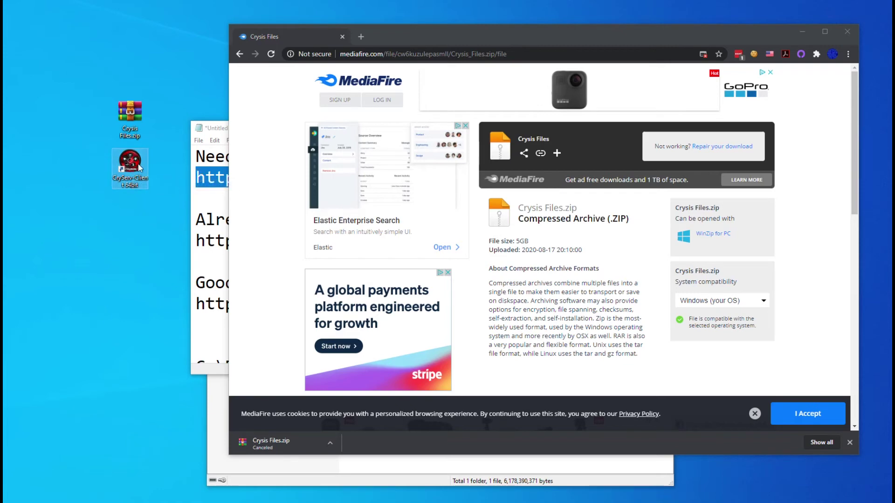
left_click_drag(132, 174, 57, 161)
left_click_drag(130, 112, 55, 111)
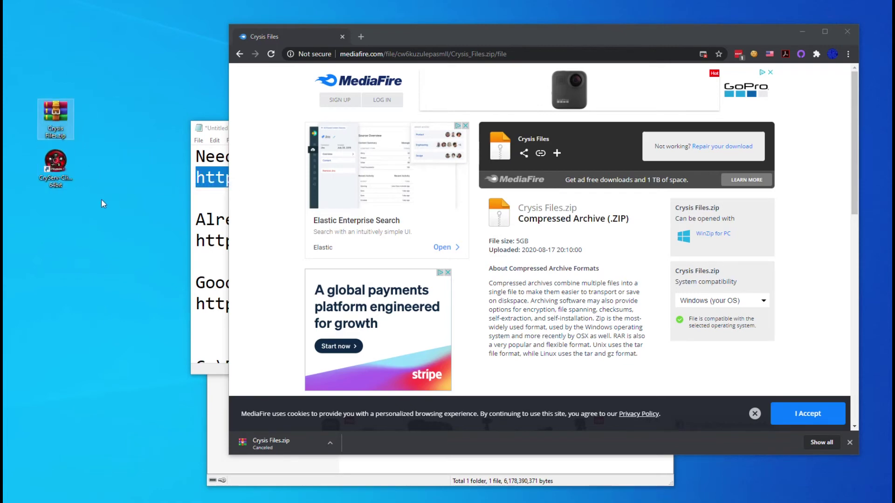
left_click_drag(218, 133, 135, 140)
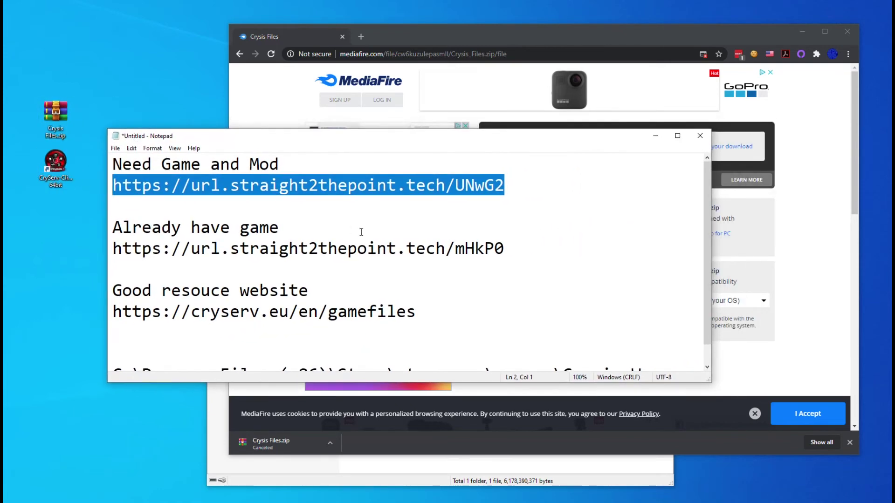
left_click_drag(507, 247, 116, 248)
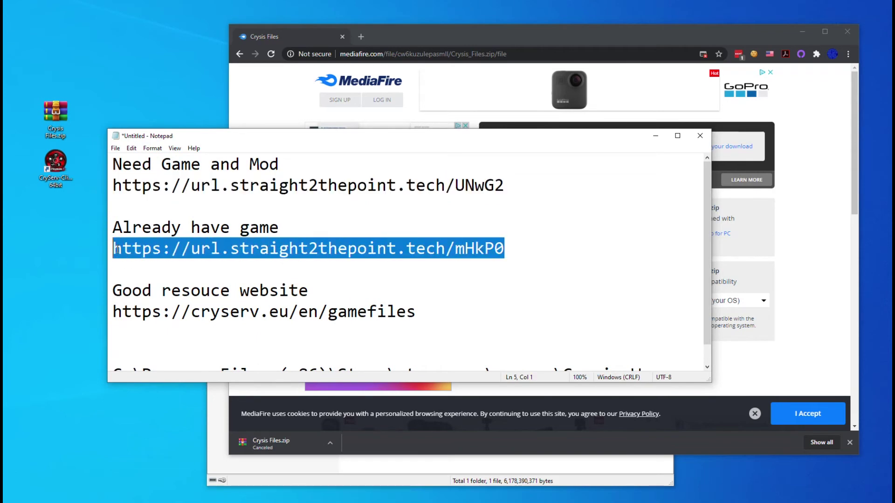
left_click(362, 53)
key("ctrl+v")
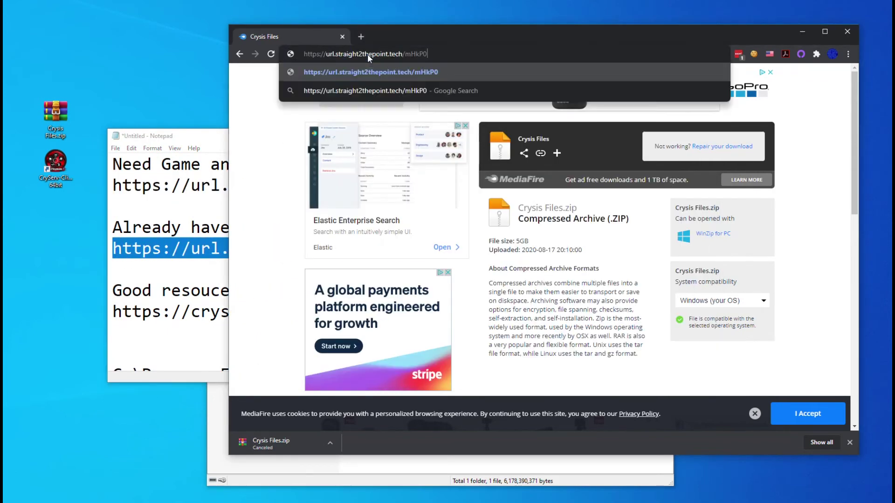
key("Return")
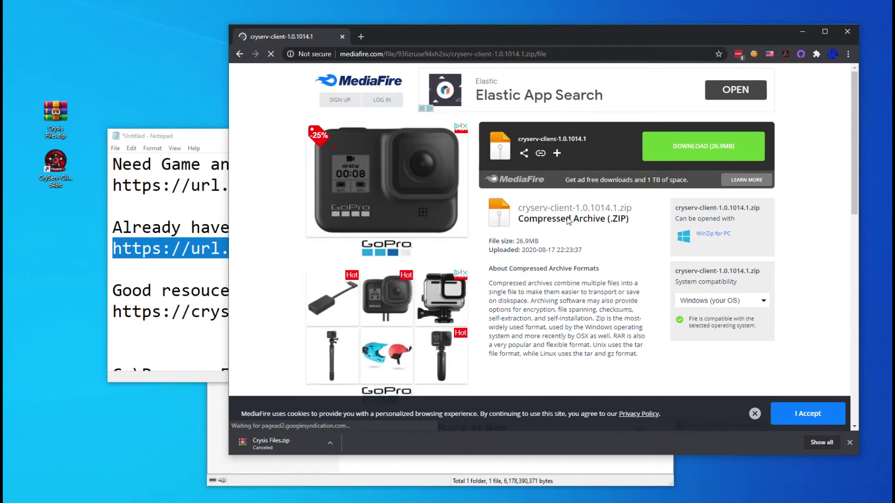
Download cryserv-client-1.0.1014.1.zip from MediaFire and dismiss the advertising pop-up window.
left_click(710, 146)
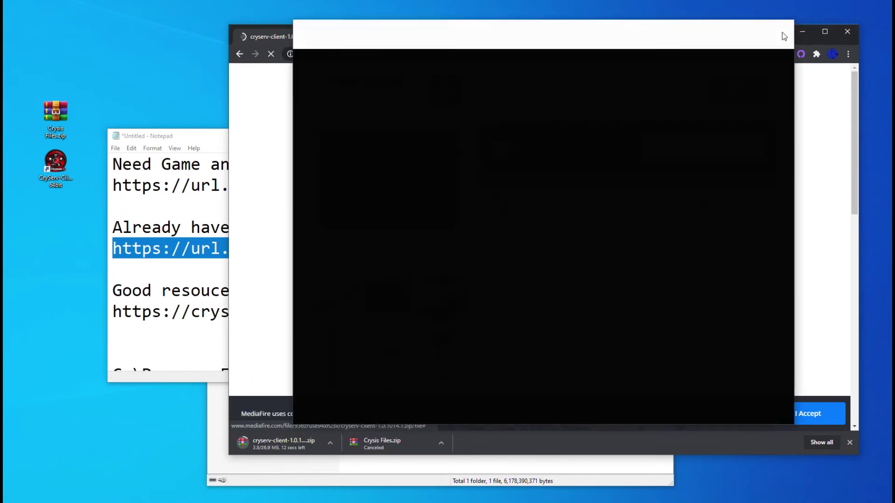
left_click(783, 29)
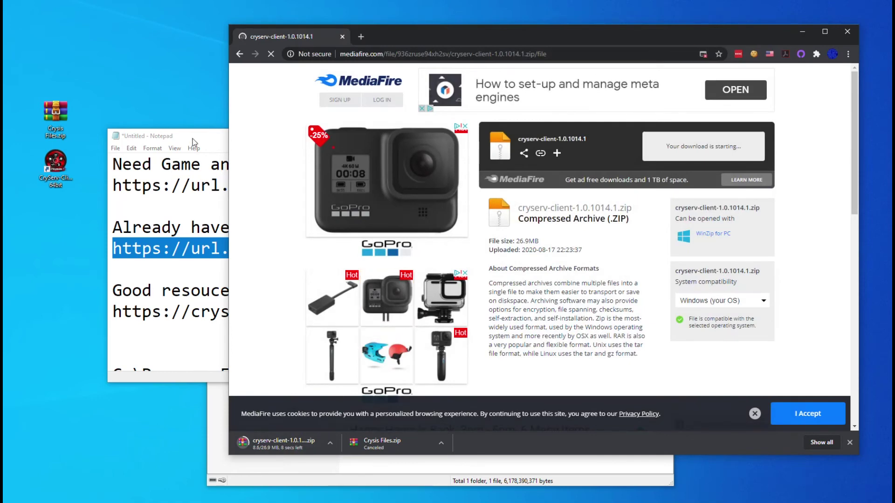
Minimize the Notepad notes and close the Crysis Files.zip archive window.
key("alt+Tab")
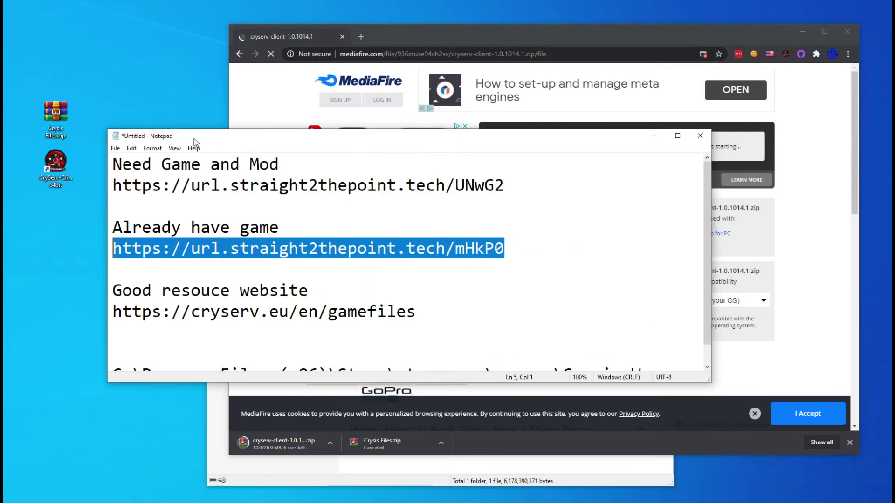
left_click(658, 136)
left_click(227, 351)
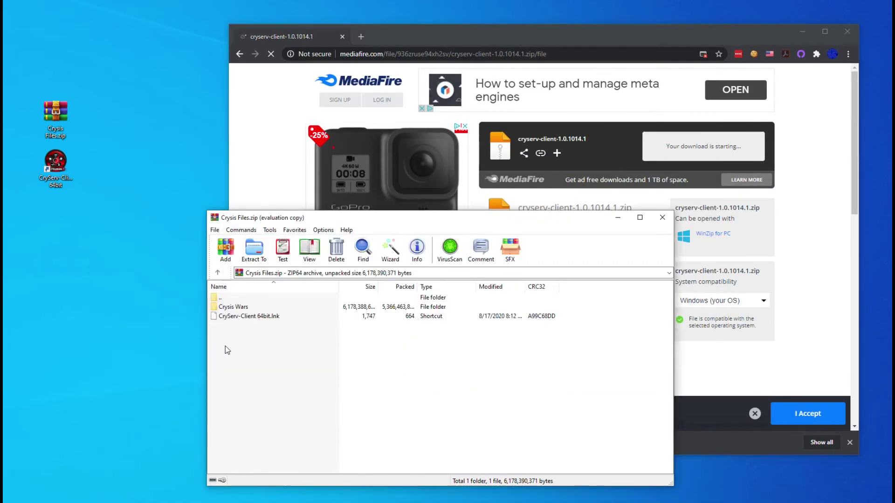
left_click(662, 217)
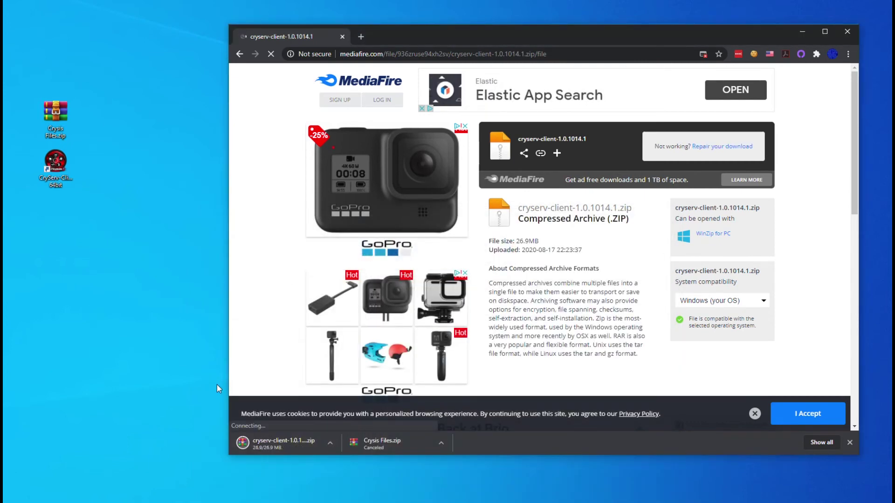
Place the downloaded cryserv-client archive on the desktop, extract it to its own folder and open that folder.
left_click_drag(283, 442, 138, 162)
right_click(135, 161)
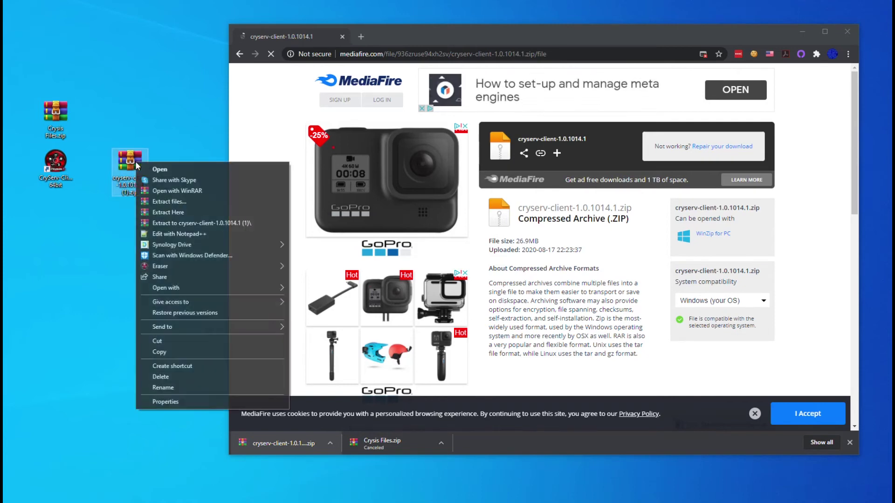
left_click(199, 223)
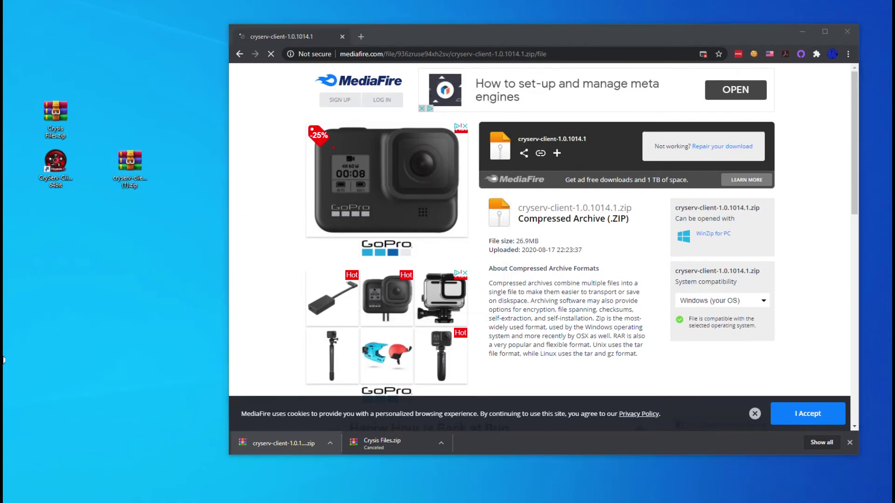
double_click(130, 219)
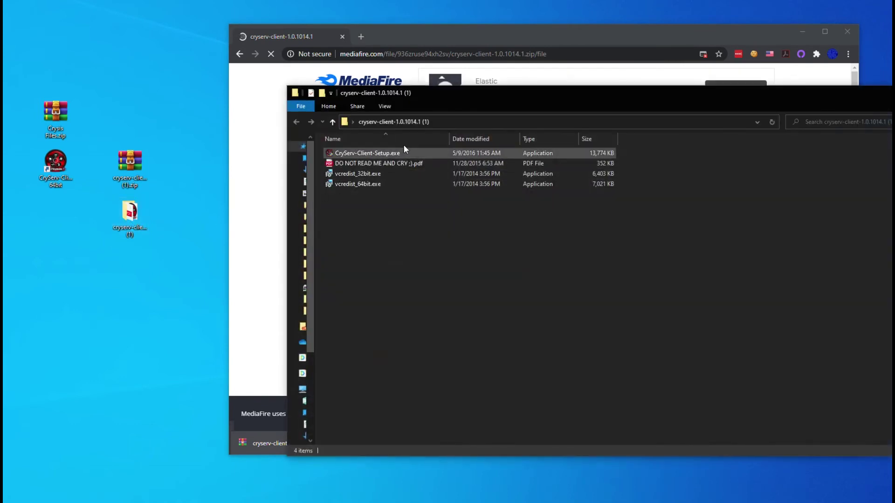
Run CryServ-Client-Setup.exe, choose Modify and examine the Custom Setup features and installation path.
left_click_drag(471, 94, 327, 117)
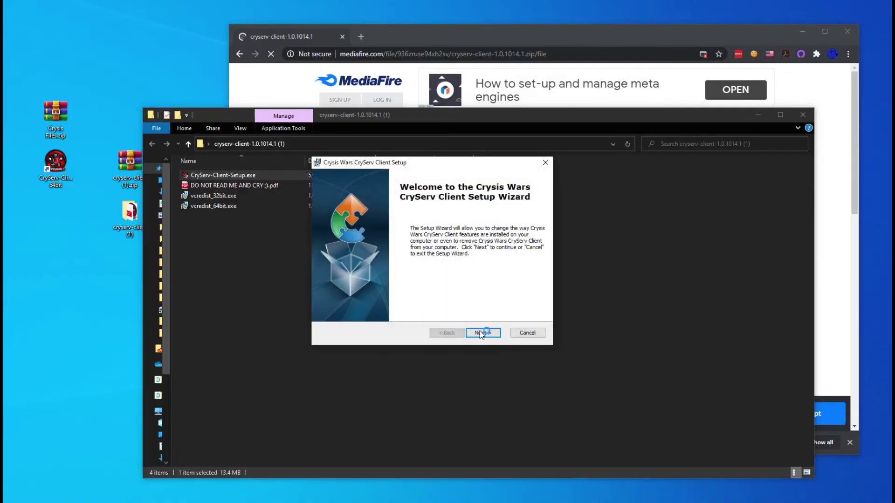
left_click(482, 333)
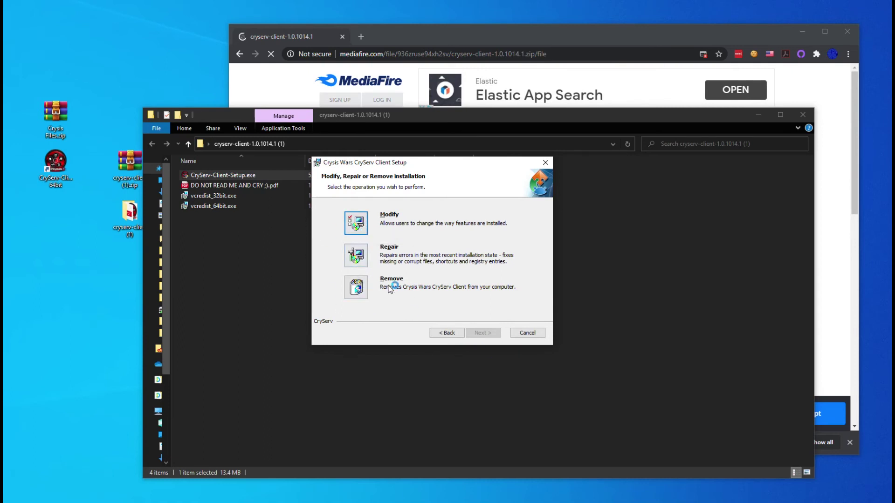
left_click(345, 231)
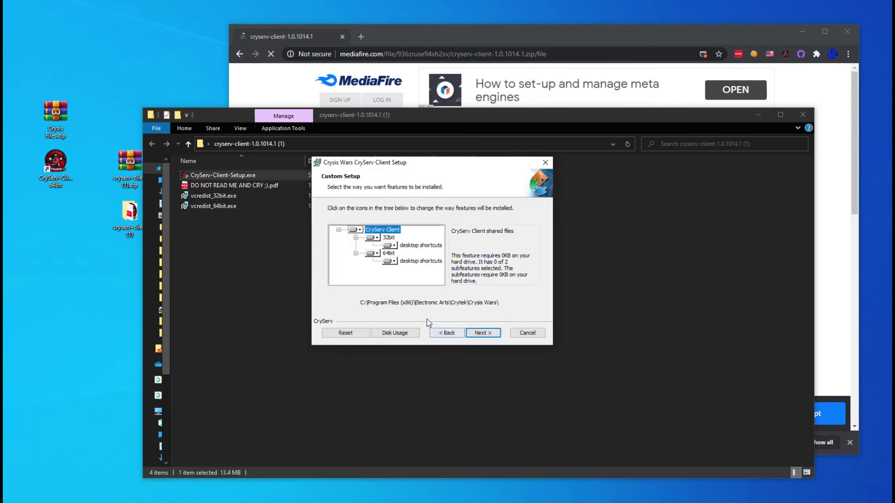
left_click(448, 332)
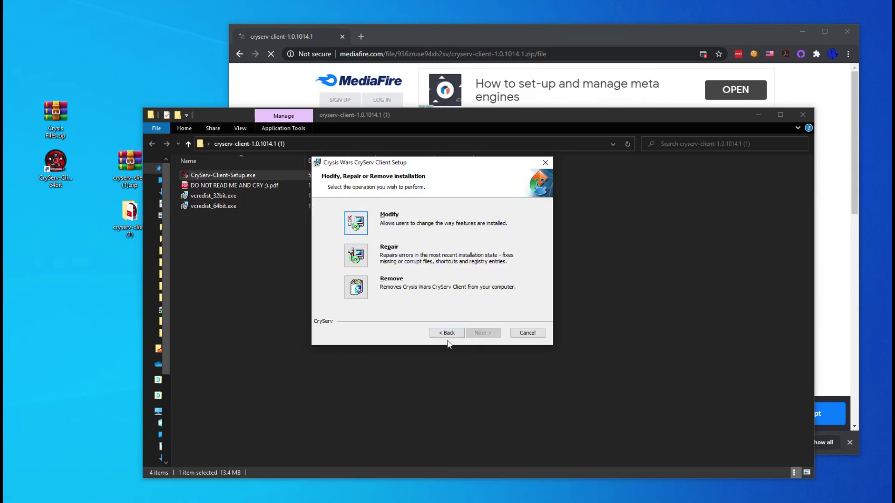
left_click(356, 224)
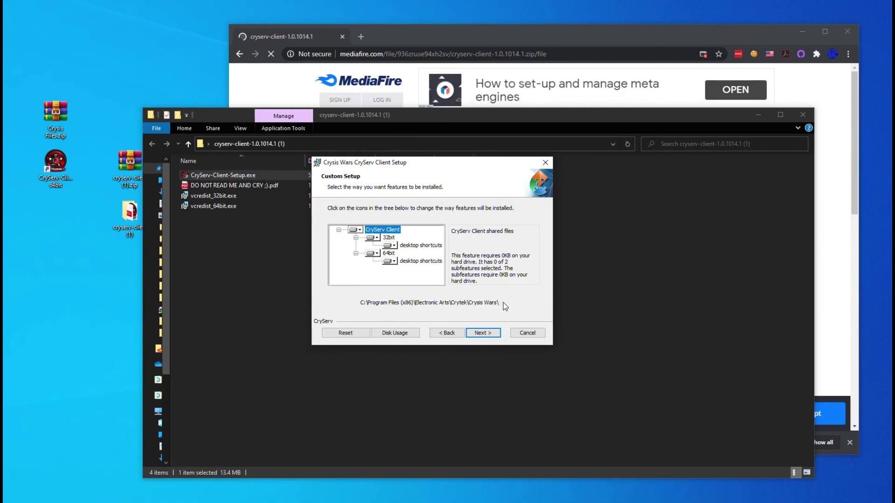
left_click(366, 333)
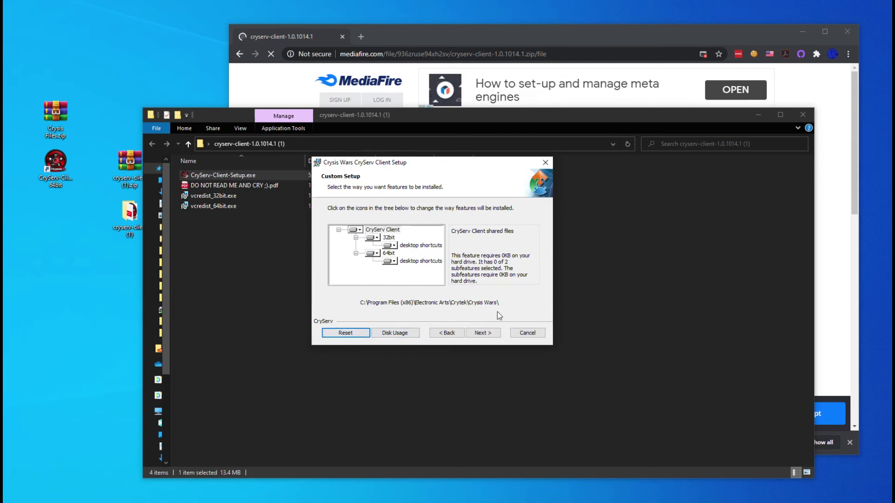
left_click(356, 229)
left_click(361, 242)
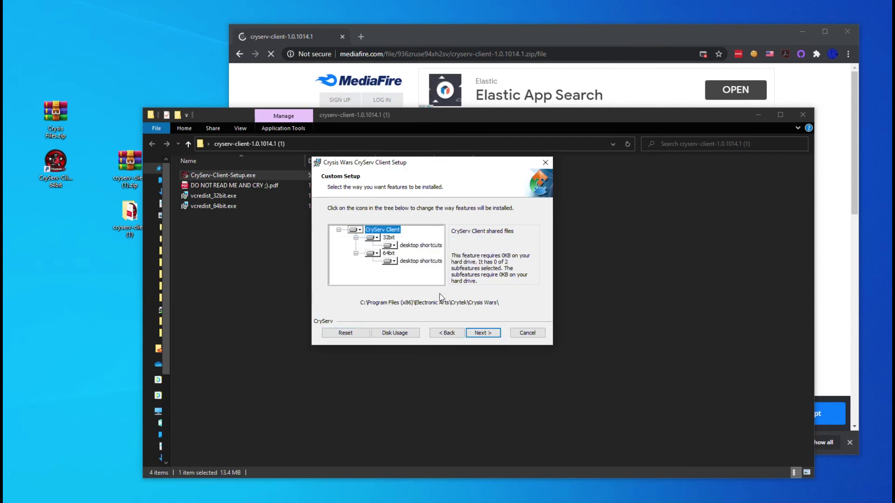
Advance the setup wizard to the Ready to Install page, cancel the CryServ Client installation and finish the wizard.
left_click(482, 334)
left_click(524, 333)
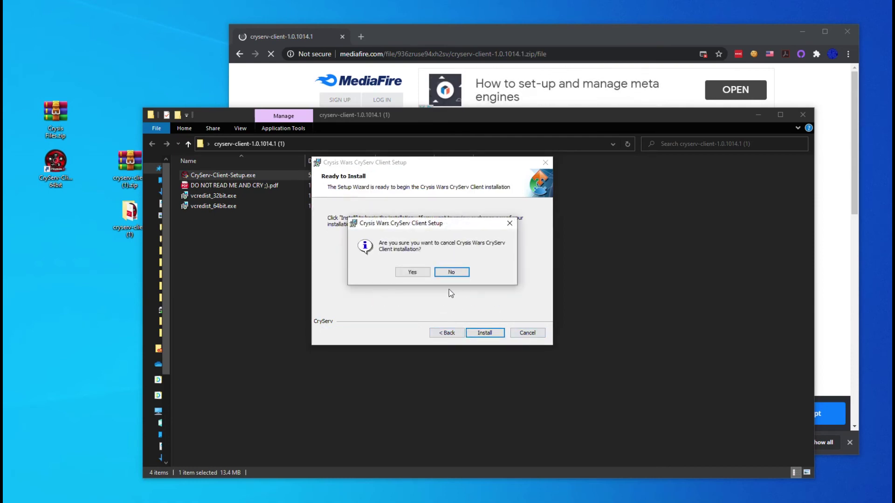
left_click(413, 272)
left_click(485, 333)
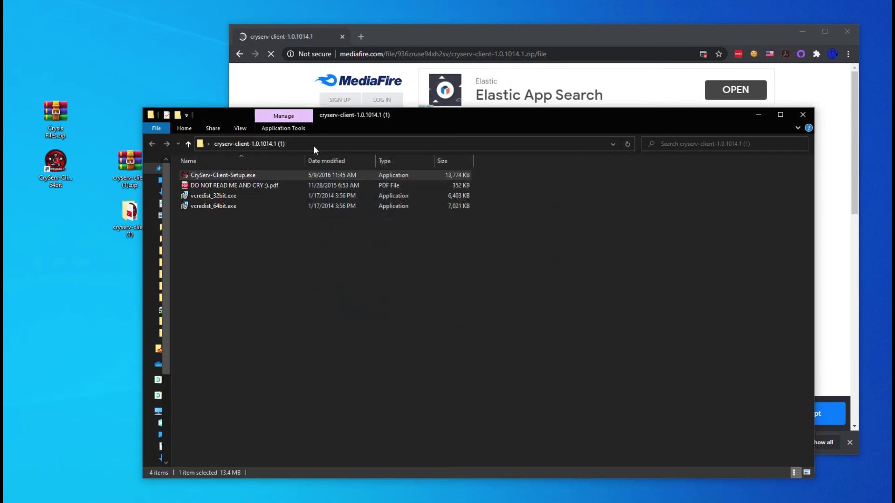
Close the extracted cryserv-client folder and move the CryServ-Client 64bit shortcuts apart on the desktop.
left_click_drag(400, 130, 409, 89)
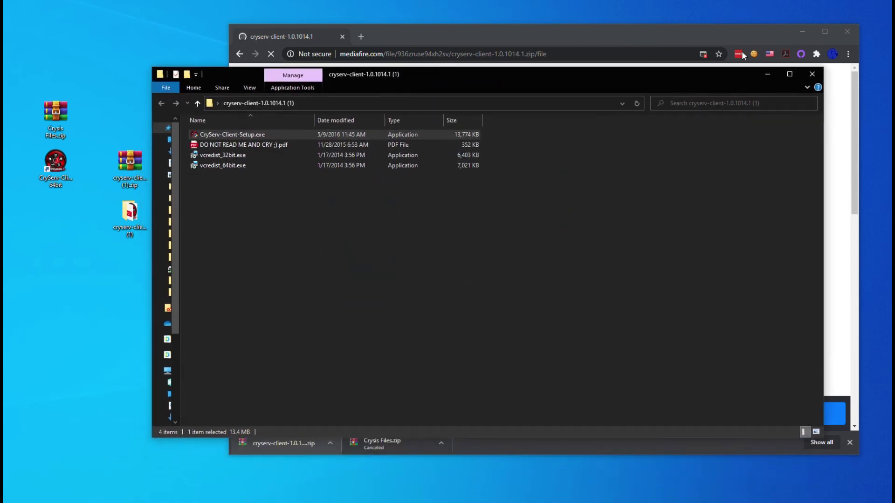
left_click(813, 76)
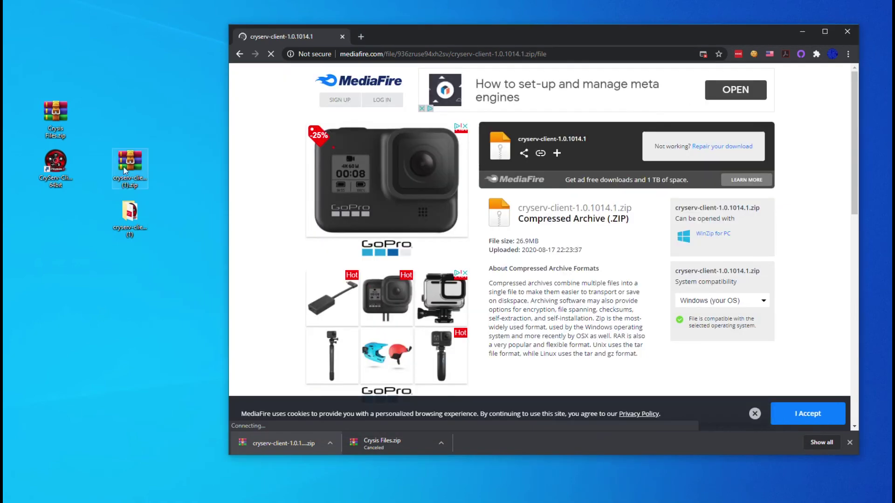
left_click_drag(56, 163, 70, 227)
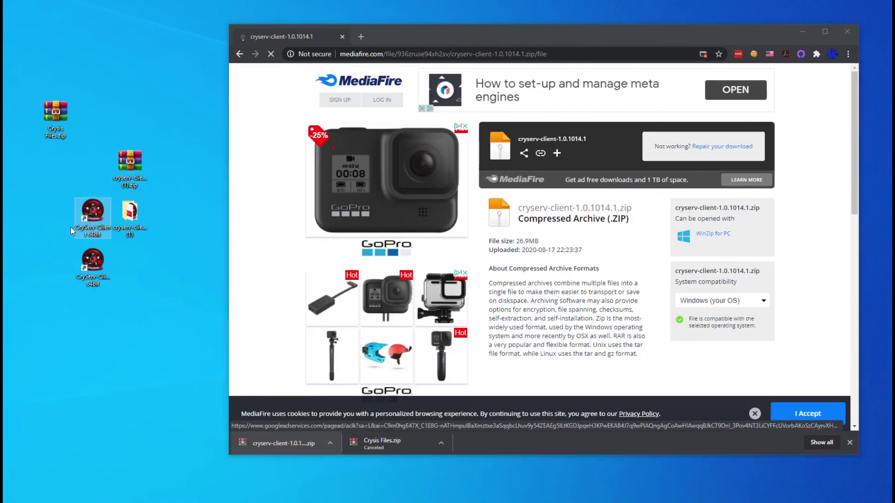
left_click_drag(93, 263, 177, 316)
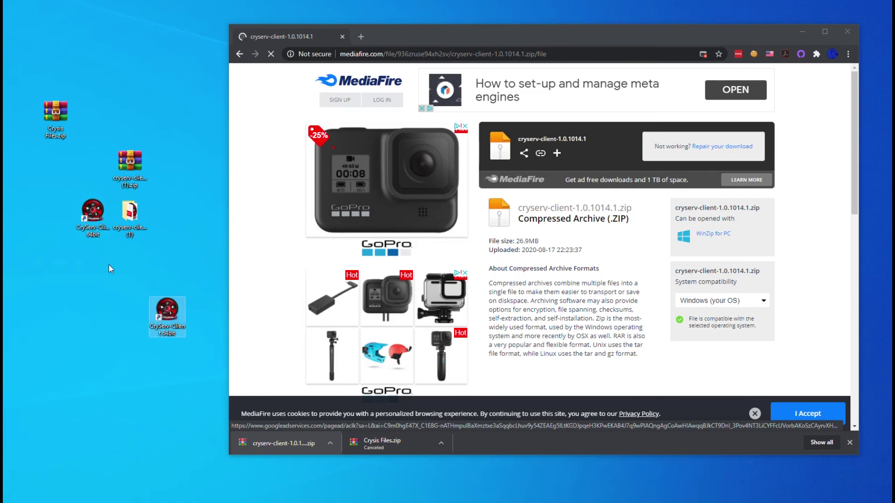
View the properties of the CryServ-Client 64bit shortcut set apart from the other desktop icons and close them.
right_click(178, 315)
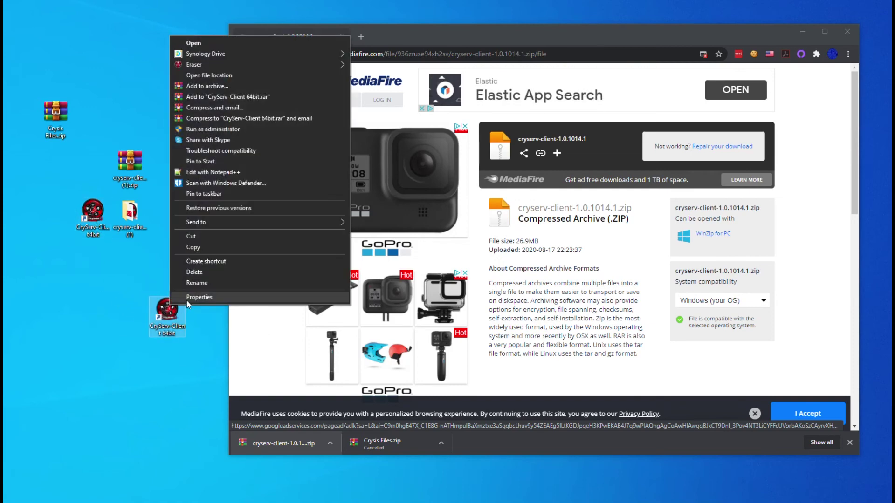
left_click(189, 297)
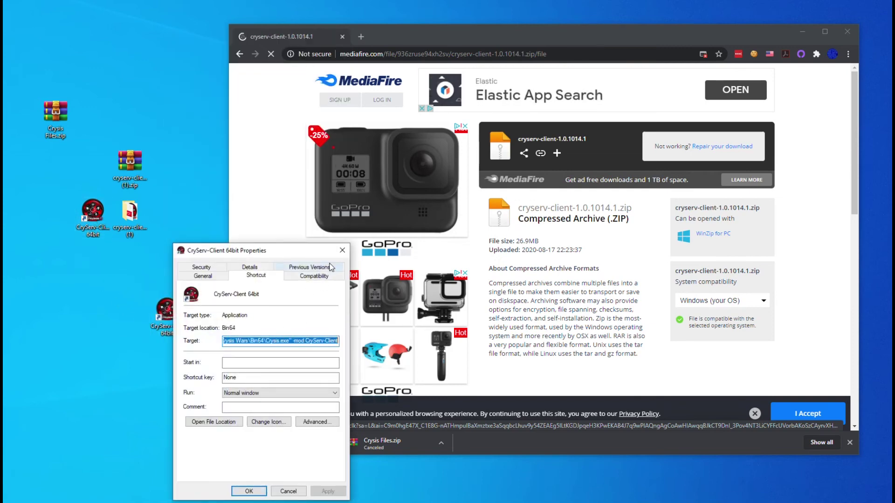
left_click(342, 250)
Examine the full Target path and mod argument of the CryServ-Client 64bit shortcut beside the extracted folder, and close its properties.
right_click(106, 212)
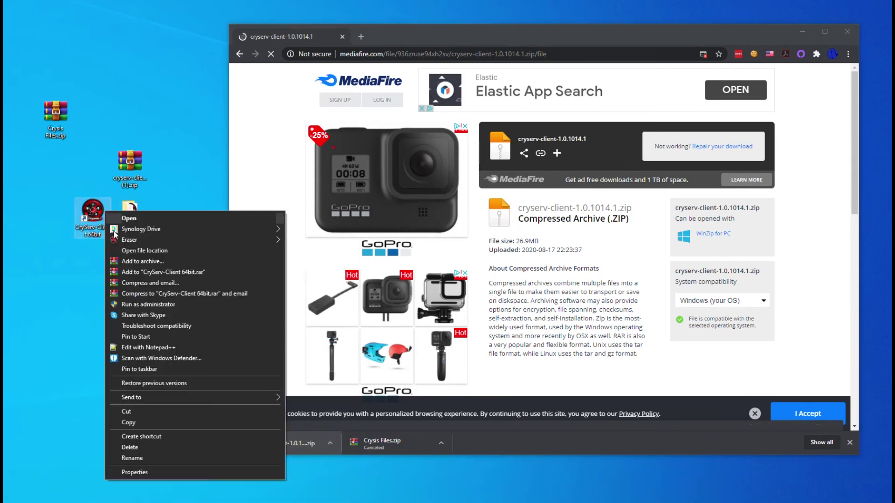
left_click(135, 472)
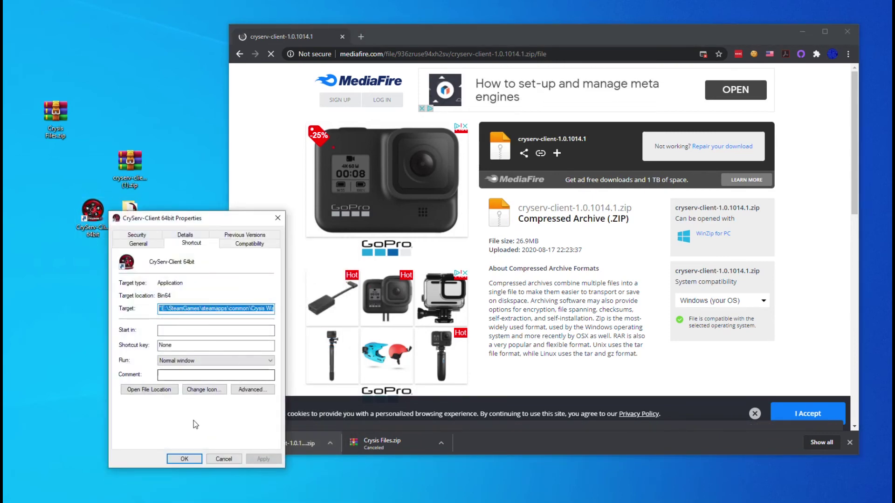
left_click(178, 309)
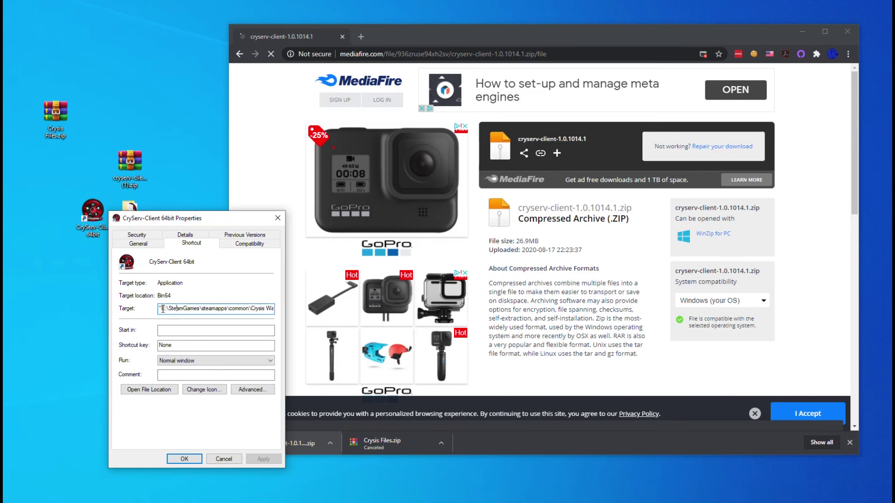
left_click_drag(162, 309, 281, 310)
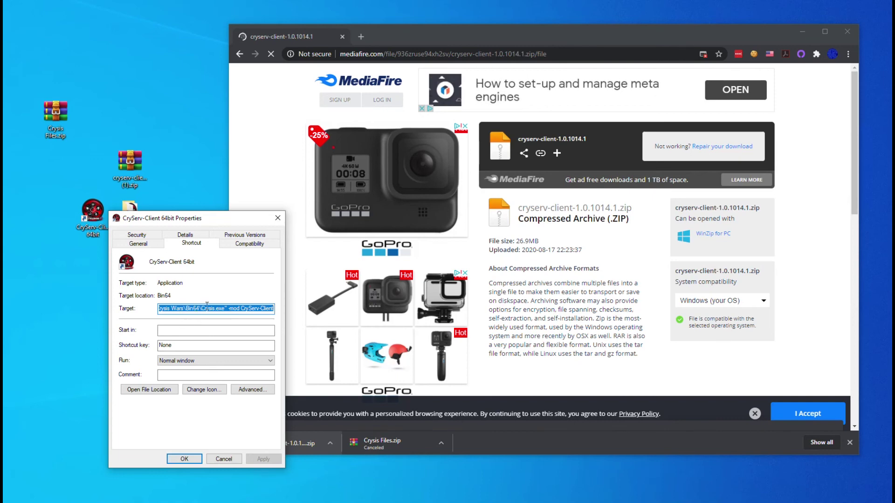
left_click_drag(202, 308, 227, 308)
left_click(278, 217)
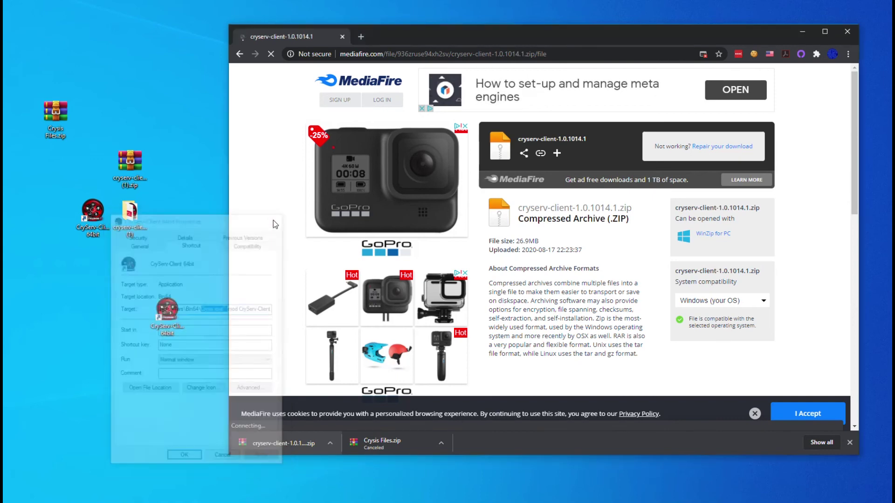
Launch Crysis Wars from the CryServ-Client 64bit shortcut beside the extracted folder and close the MediaFire browser window.
left_click(105, 230)
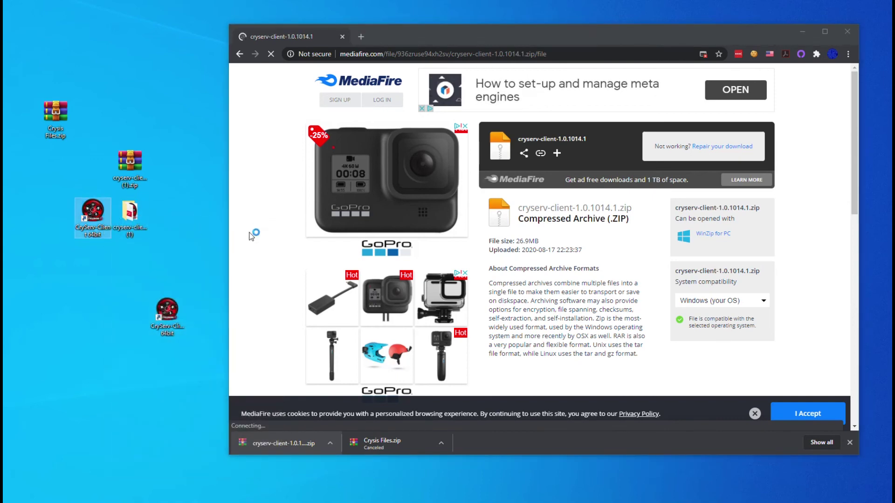
left_click(847, 32)
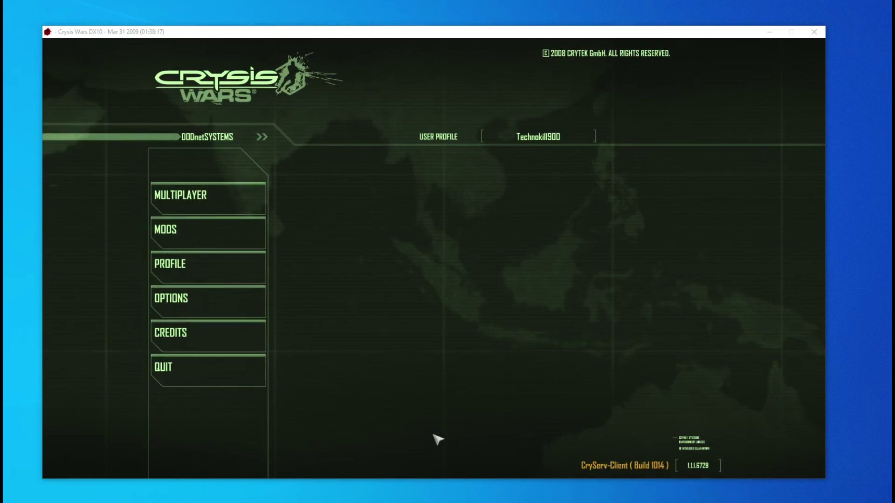
Quit the Crysis Wars game running with CryServ-Client.
left_click(196, 365)
left_click(393, 281)
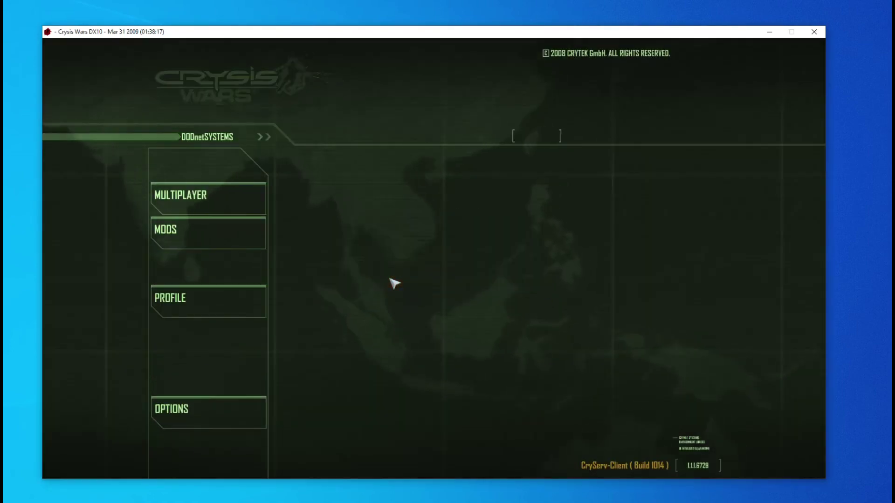